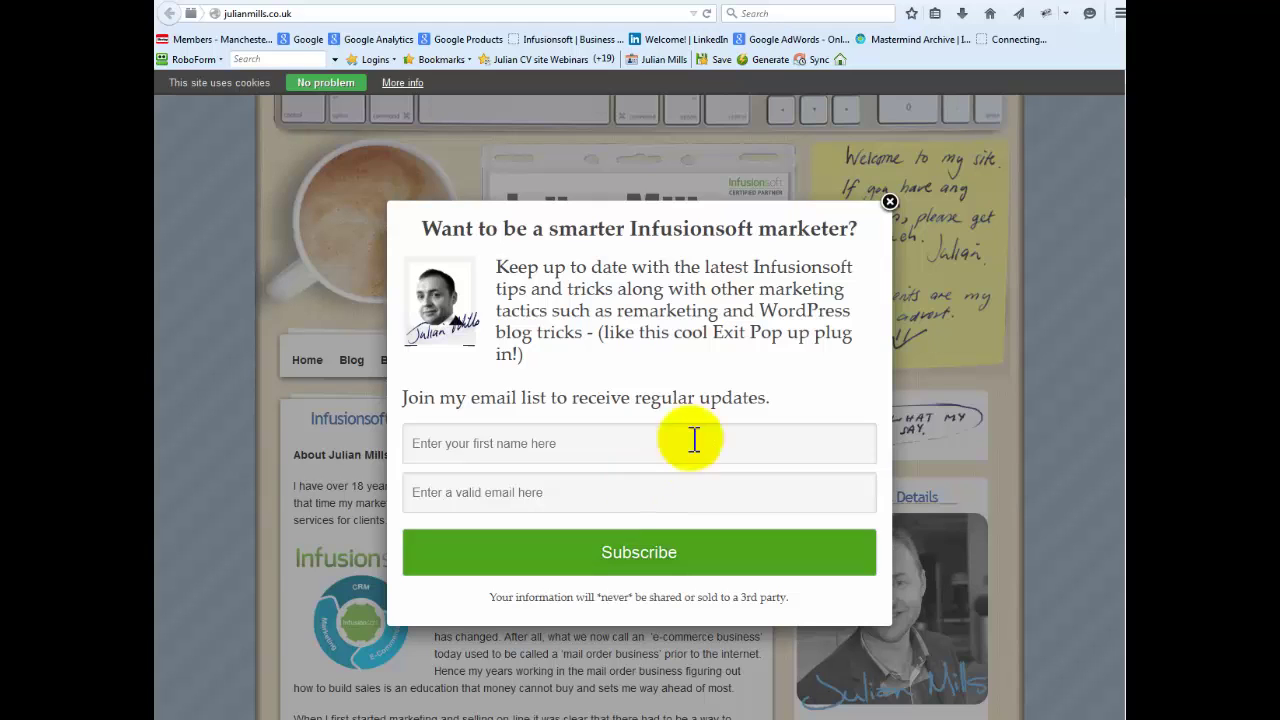
Step: Dismiss the website's email signup popup and open a new Firefox tab
{"action": "left_click", "coordinate": [932, 257]}
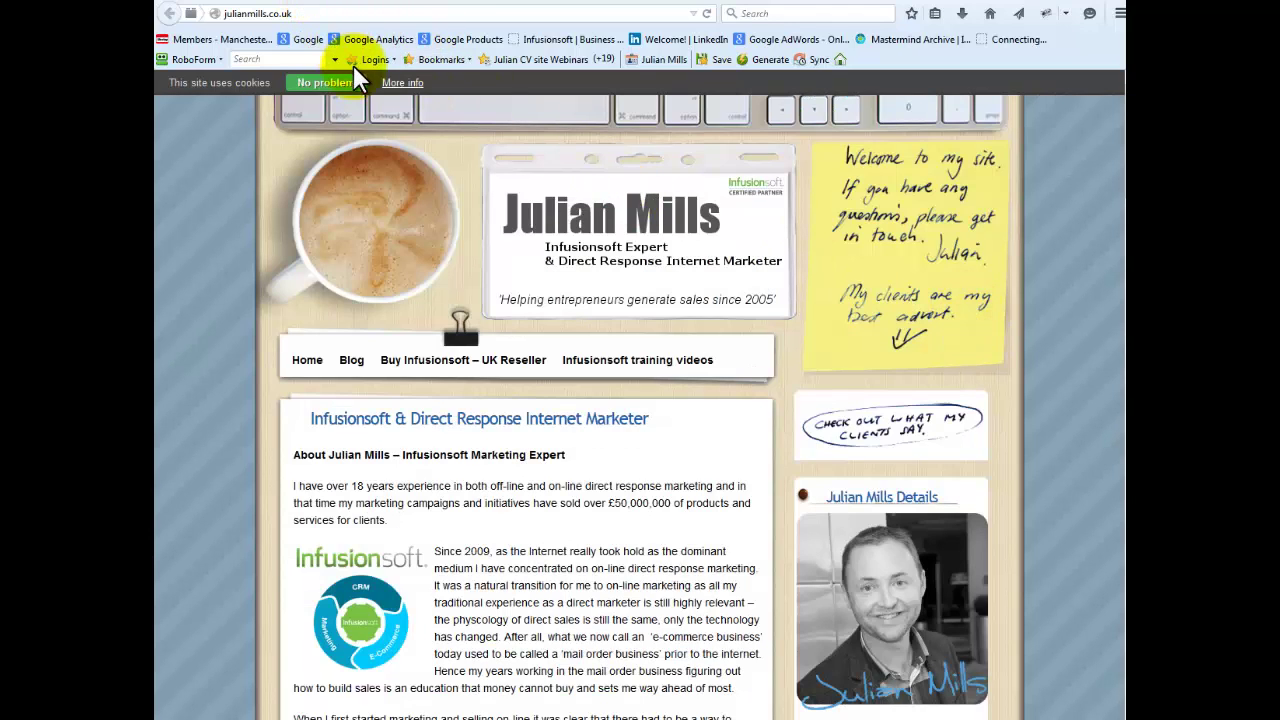
{"action": "key", "text": "ctrl+t"}
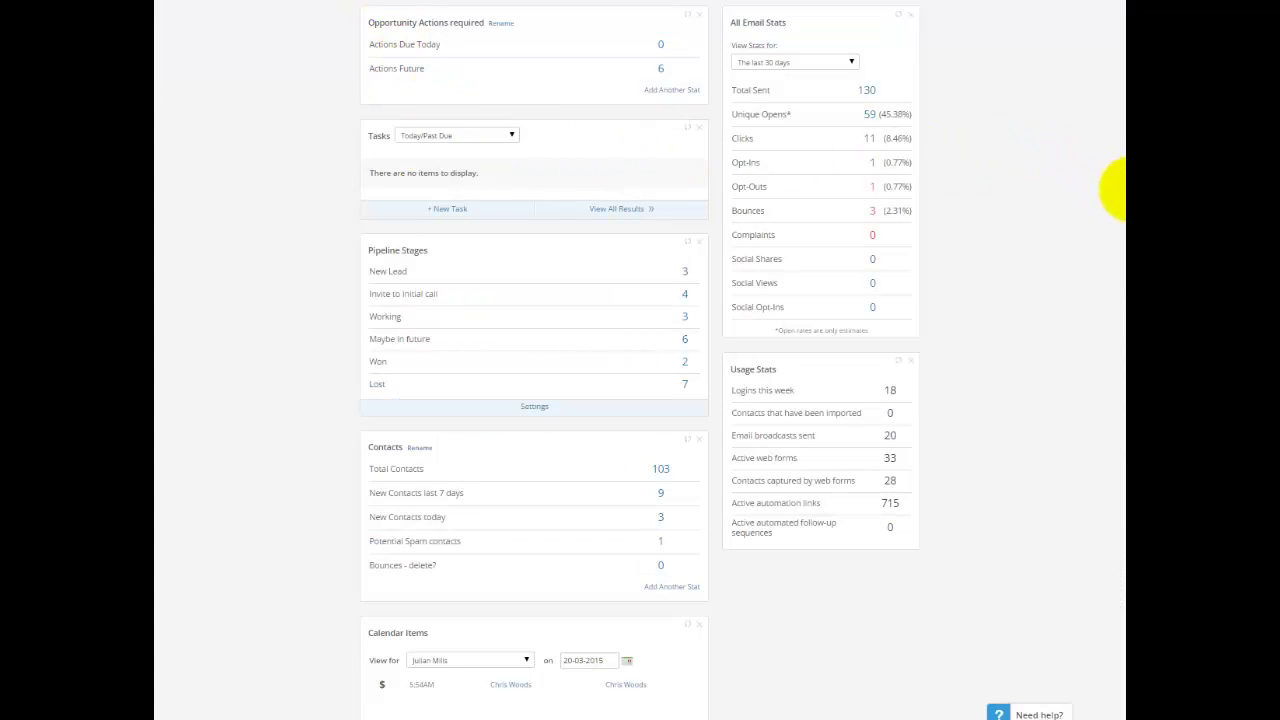
Step: Scroll the dashboard to the Contacts widget showing 1 Potential Spam contact among 103 total
{"action": "scroll", "coordinate": [1110, 140], "scroll_direction": "up", "scroll_amount": 2}
{"action": "scroll", "coordinate": [1120, 100], "scroll_direction": "up", "scroll_amount": 1}
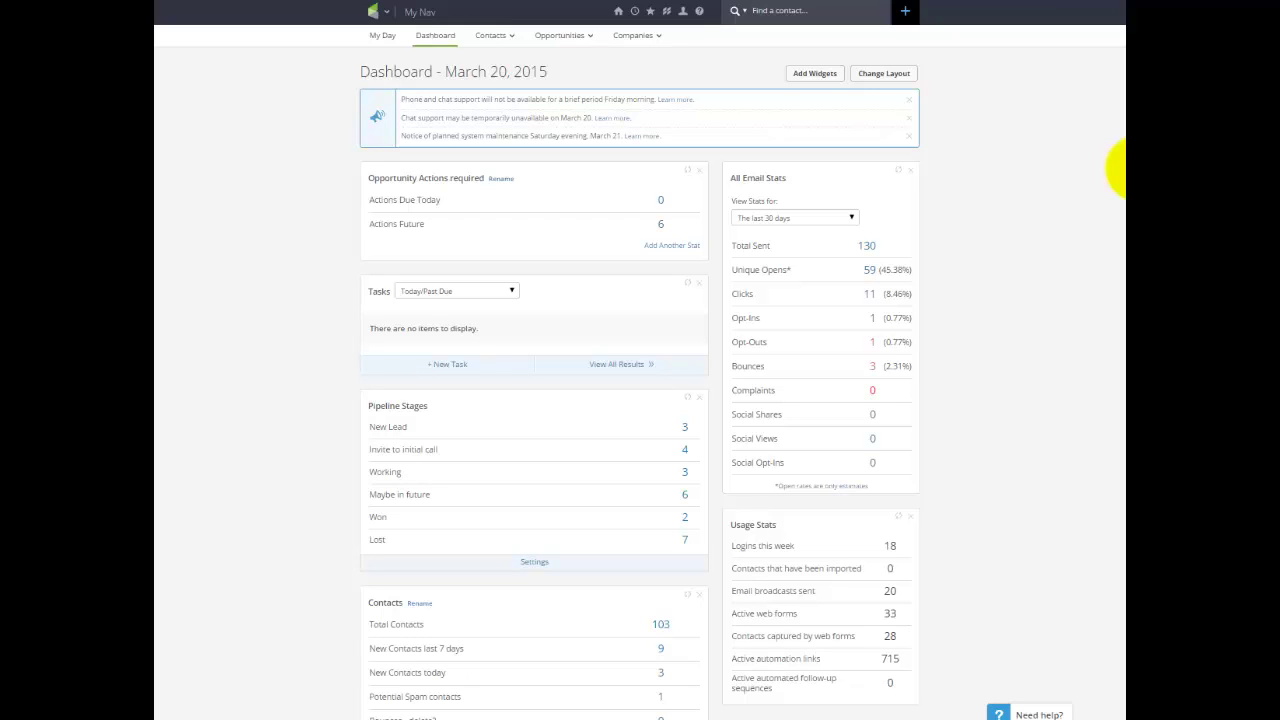
{"action": "scroll", "coordinate": [1118, 190], "scroll_direction": "down", "scroll_amount": 2}
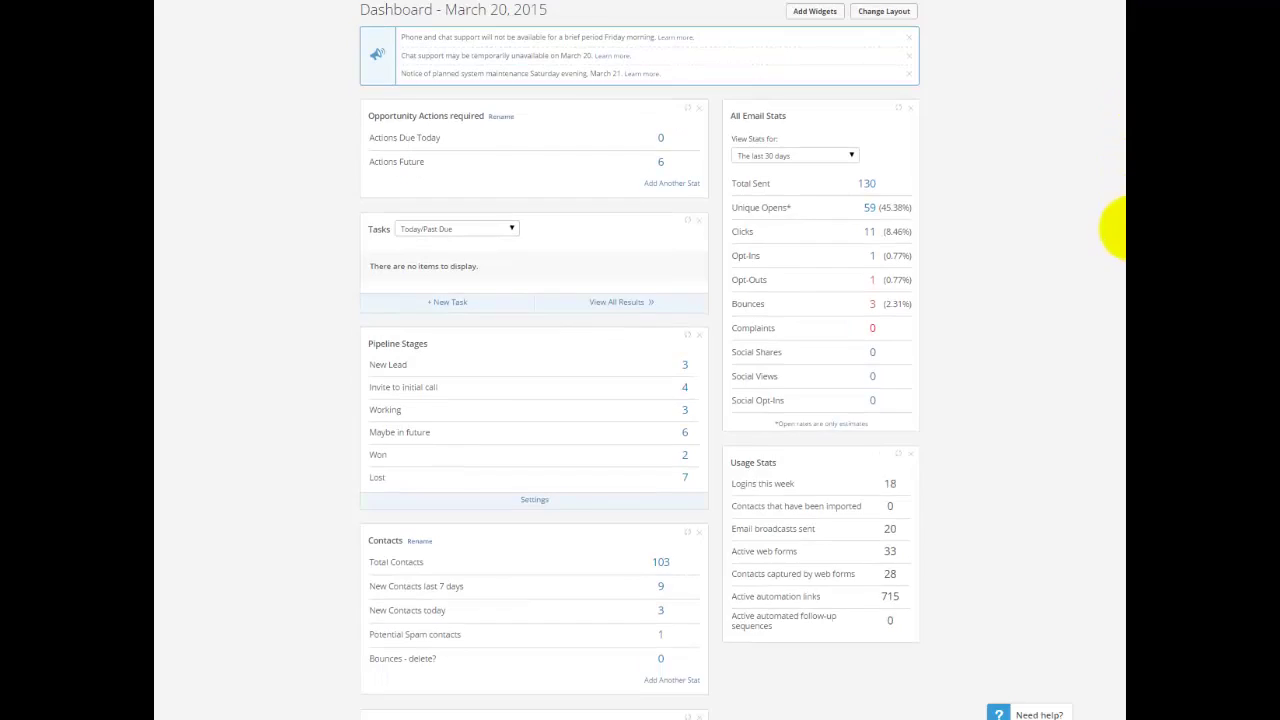
{"action": "scroll", "coordinate": [1118, 300], "scroll_direction": "down", "scroll_amount": 3}
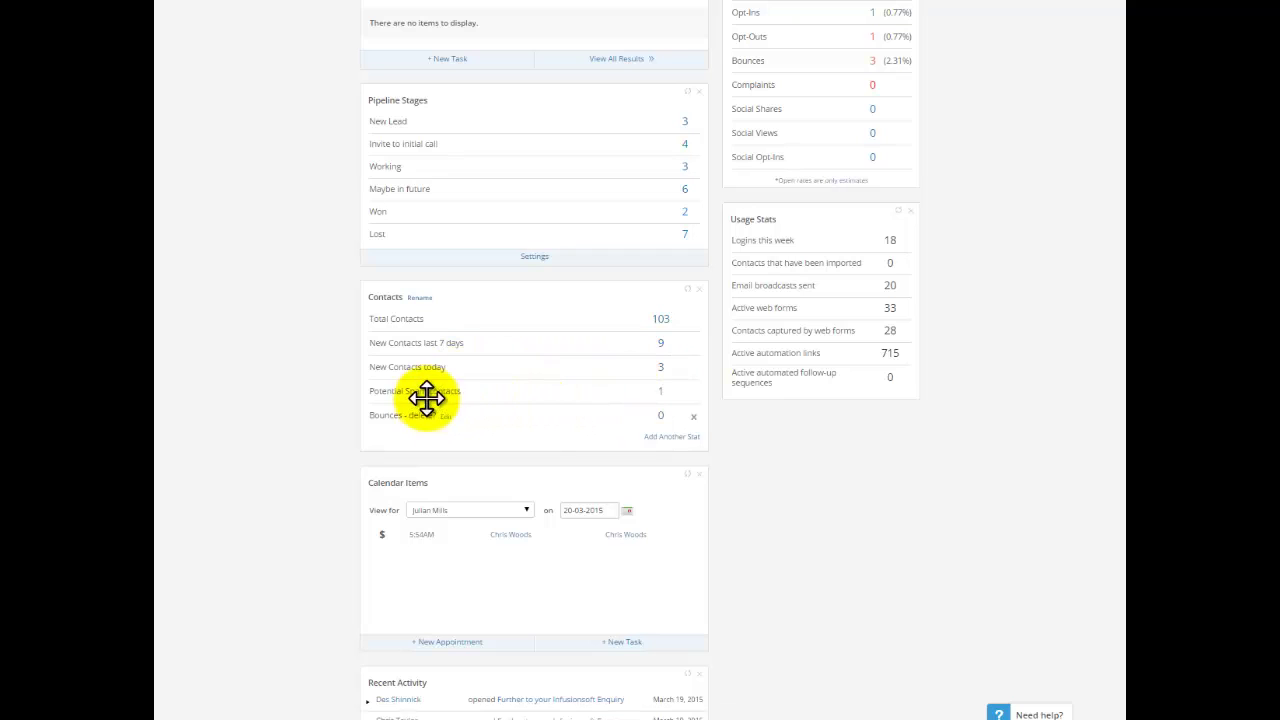
Step: Check the Potential Spam contacts list, then open the New Contacts today search with 3 contacts
{"action": "left_click", "coordinate": [665, 400]}
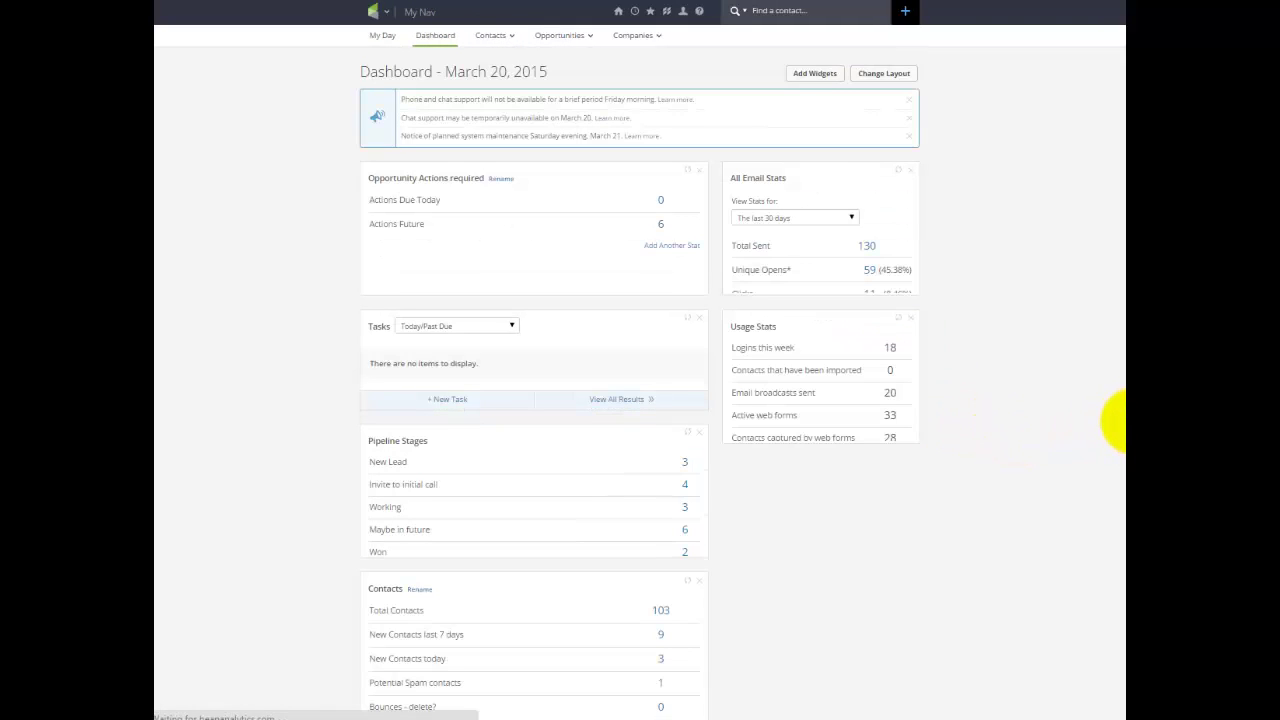
{"action": "scroll", "coordinate": [1115, 425], "scroll_direction": "down", "scroll_amount": 3}
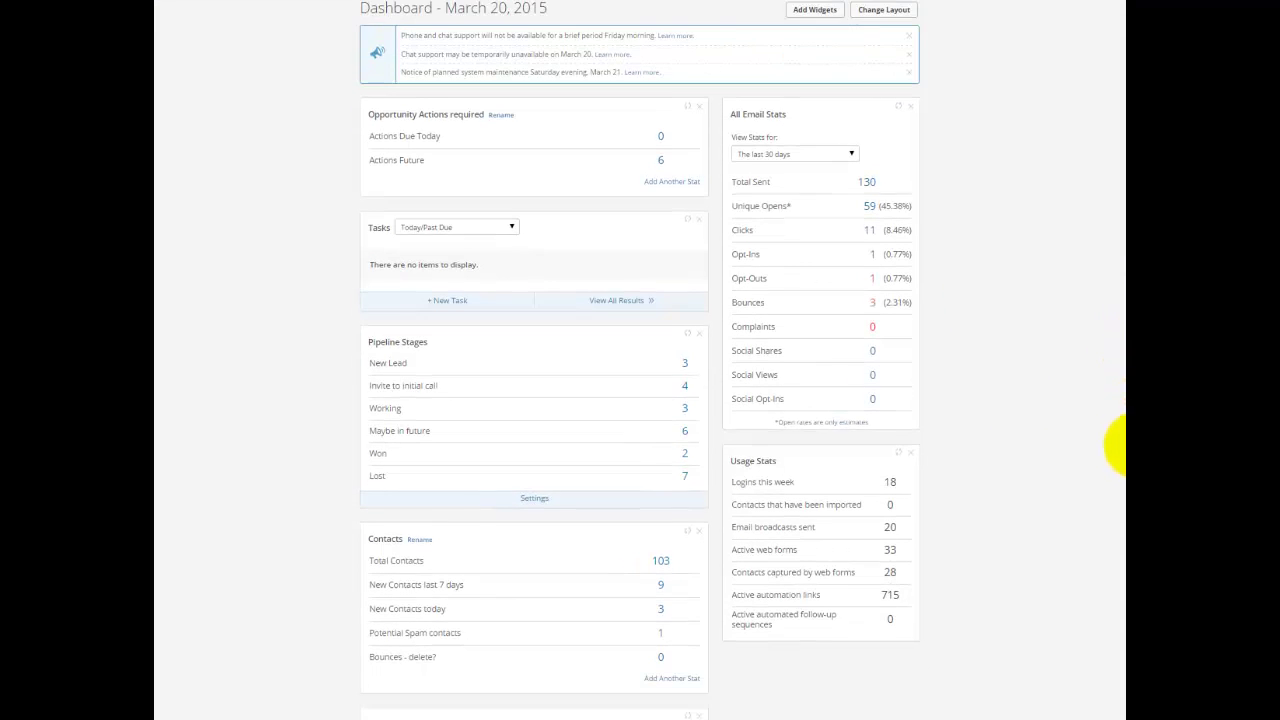
{"action": "scroll", "coordinate": [1118, 490], "scroll_direction": "down", "scroll_amount": 3}
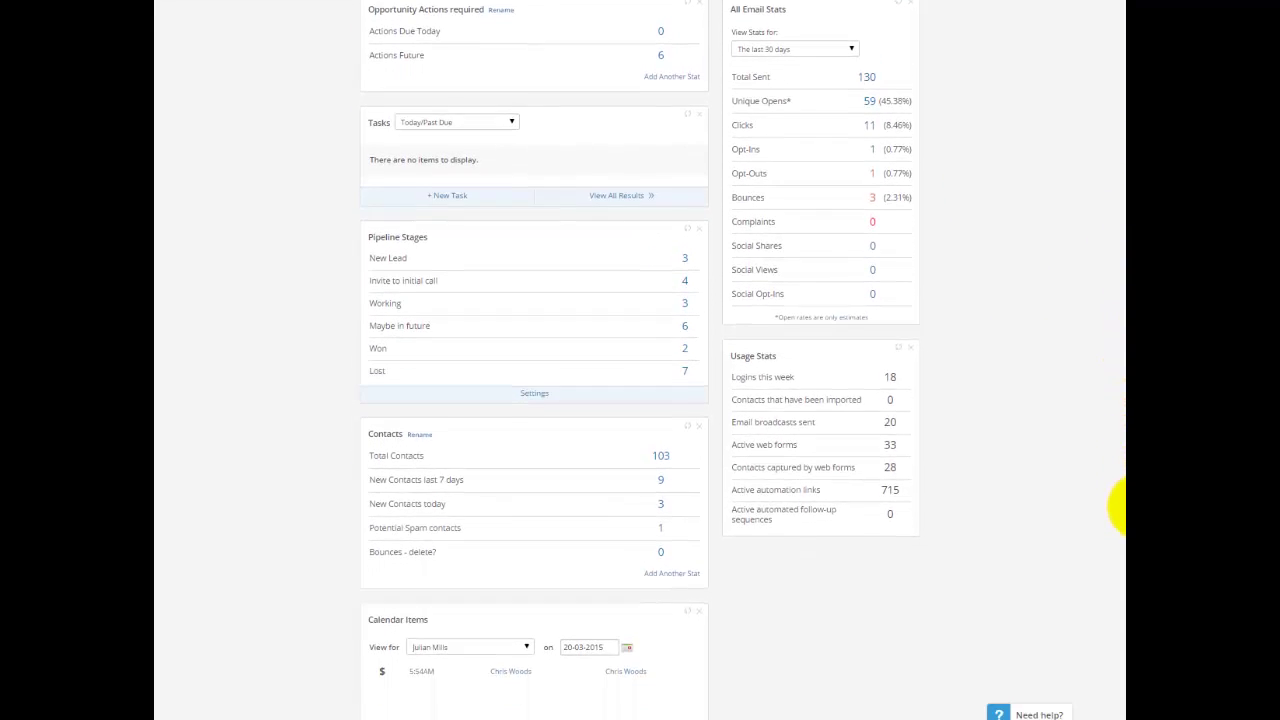
{"action": "scroll", "coordinate": [1115, 575], "scroll_direction": "down", "scroll_amount": 3}
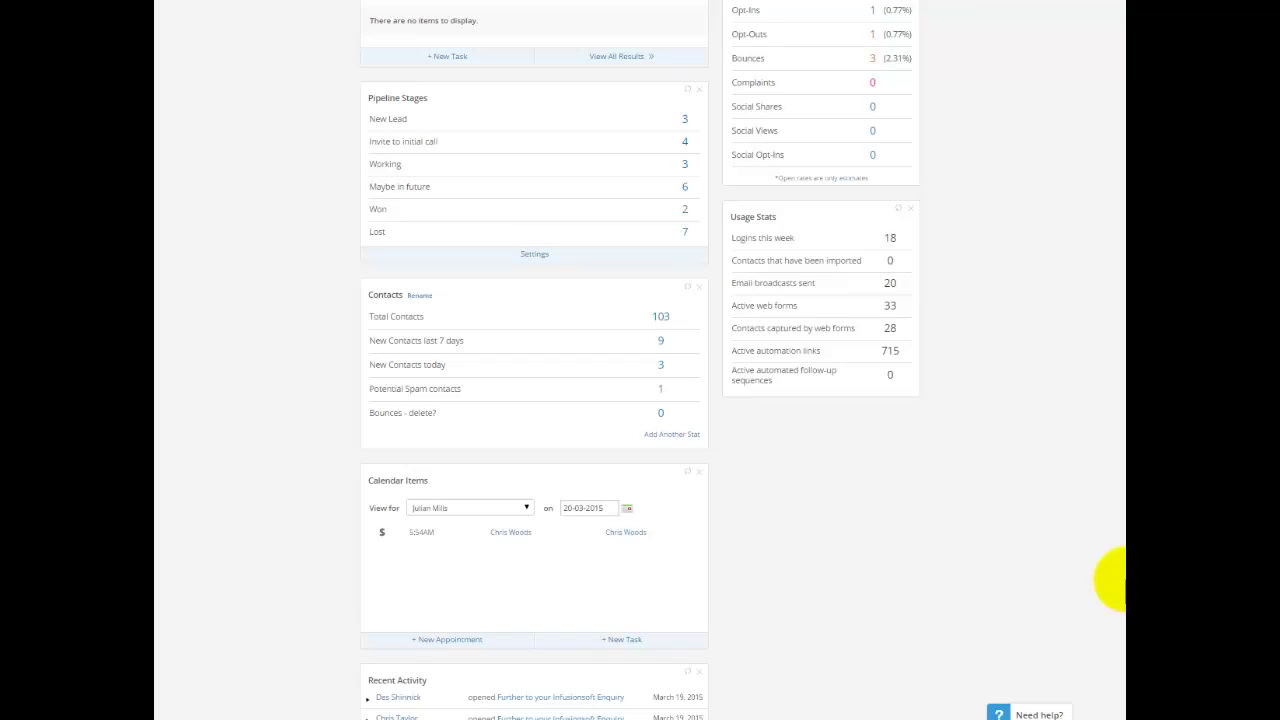
{"action": "mouse_move", "coordinate": [683, 295]}
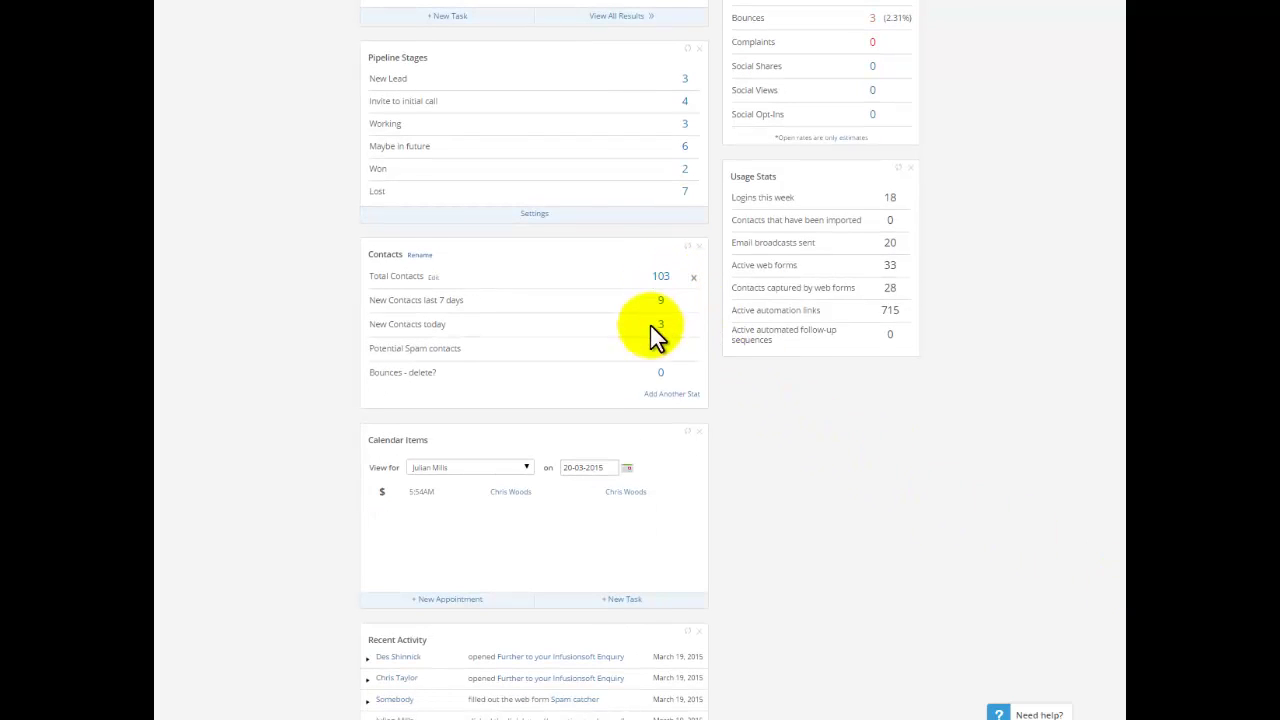
{"action": "mouse_move", "coordinate": [663, 343]}
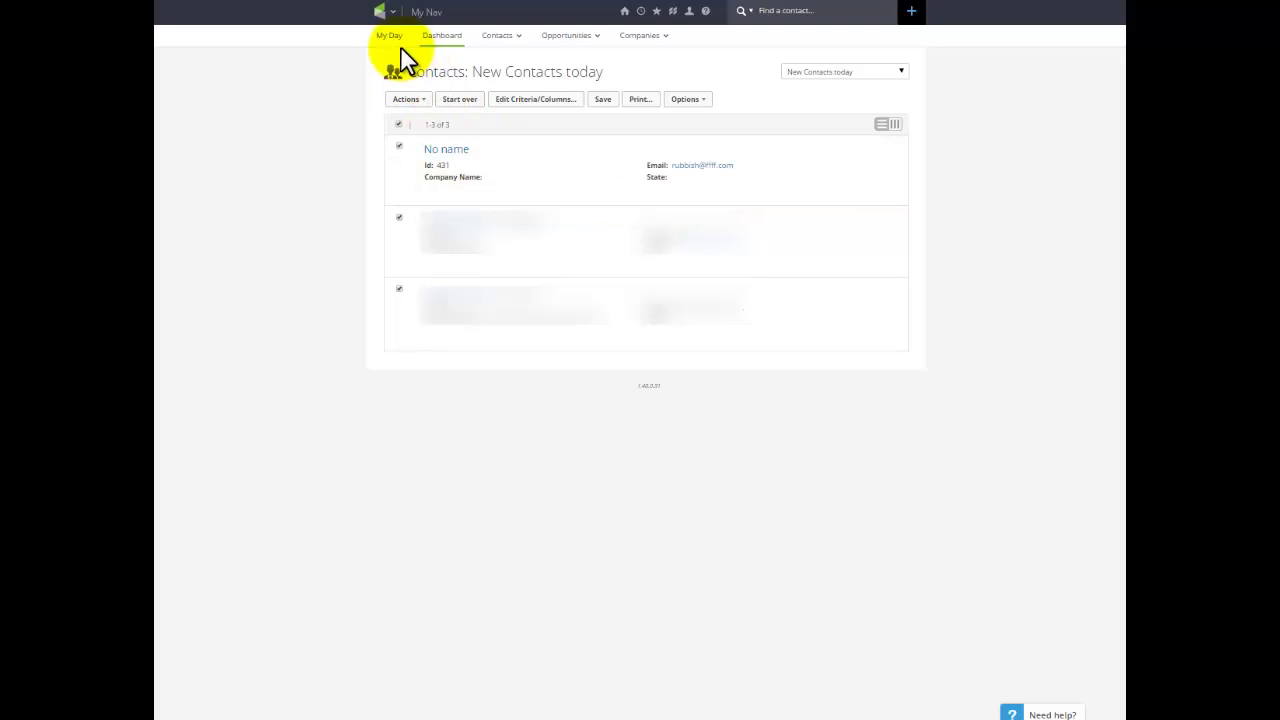
Step: Go to Marketing > Campaign Builder and open the Honey Pot for Spambots campaign
{"action": "left_click", "coordinate": [382, 16]}
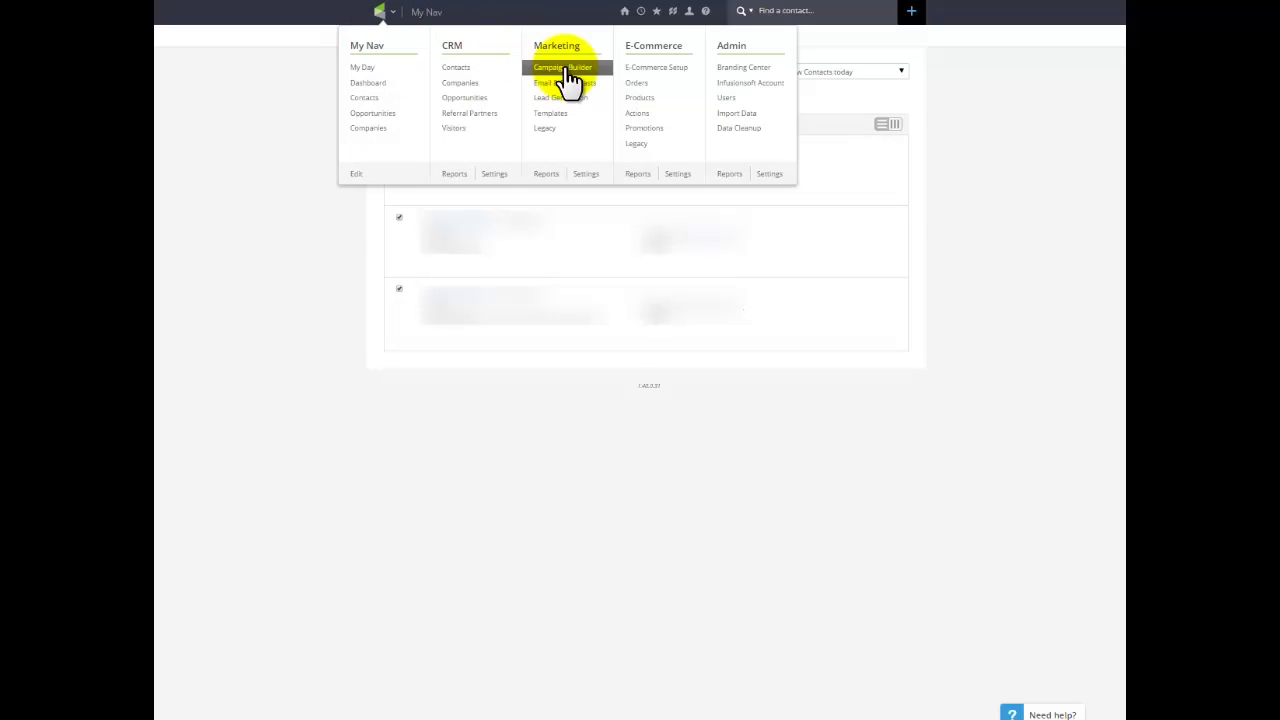
{"action": "left_click", "coordinate": [565, 80]}
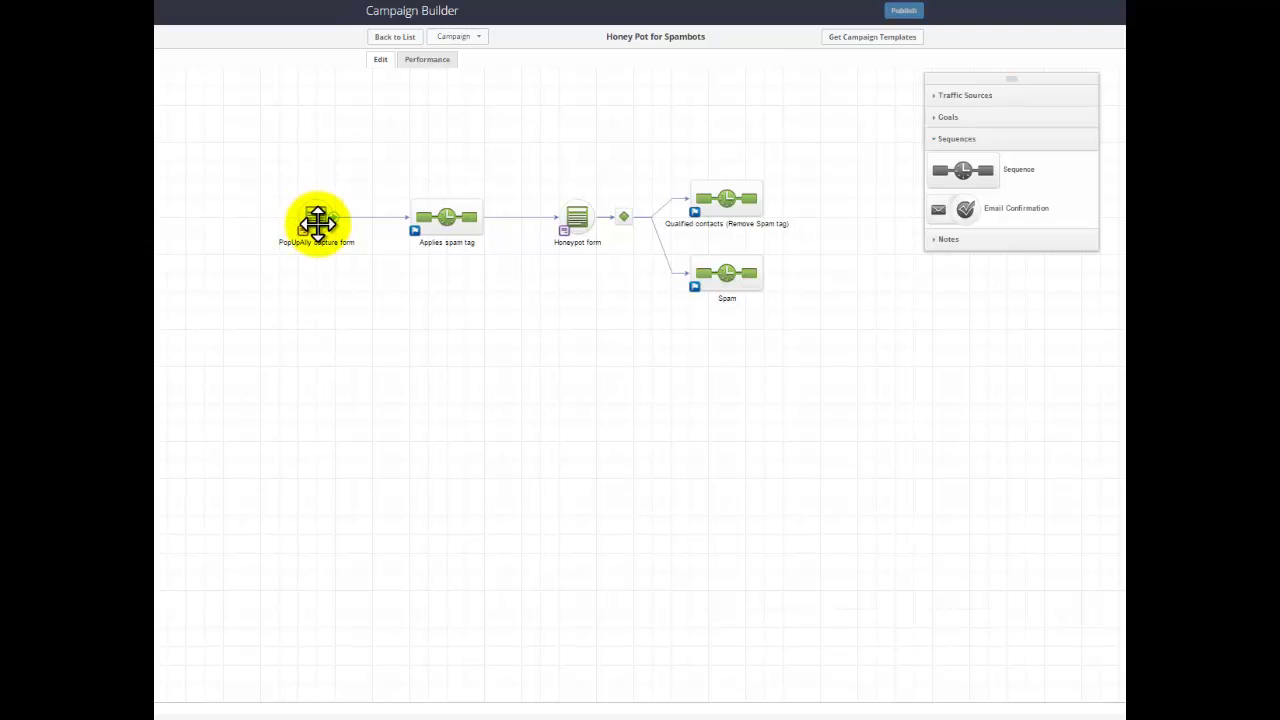
Step: Inspect the tag applied by the Applies spam tag sequence, then open the Honeypot form
{"action": "double_click", "coordinate": [455, 225]}
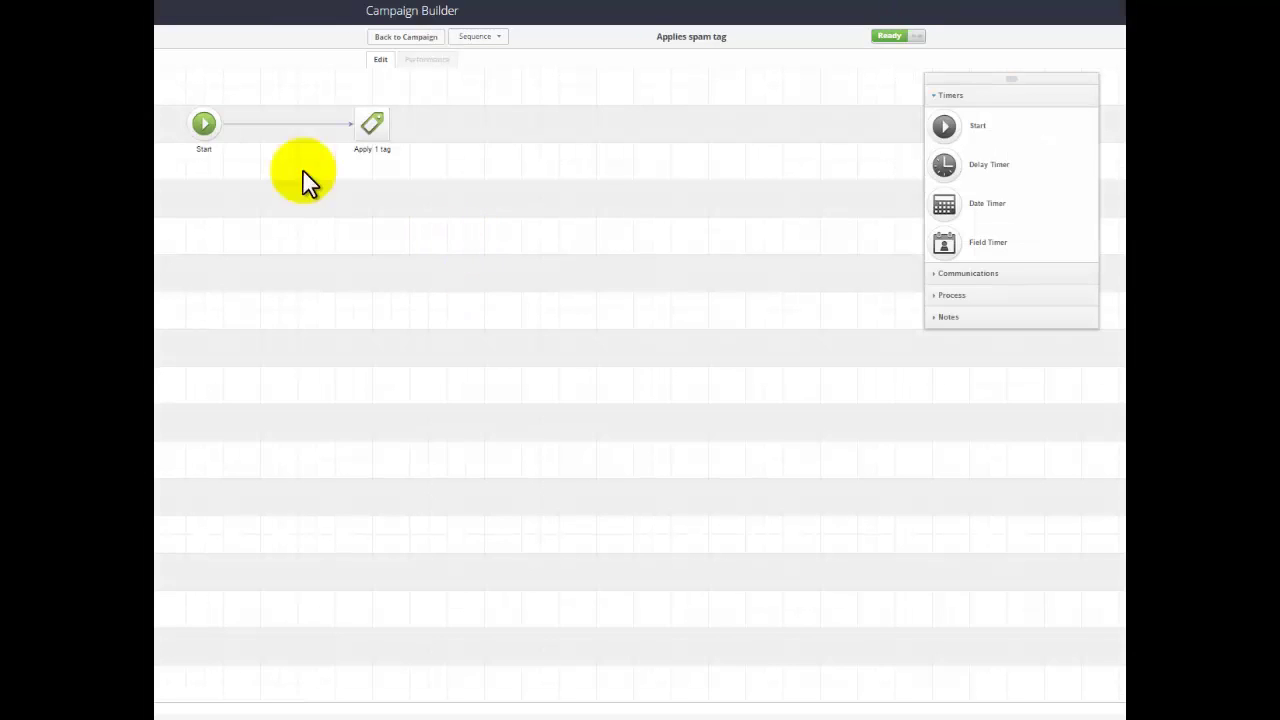
{"action": "double_click", "coordinate": [371, 124]}
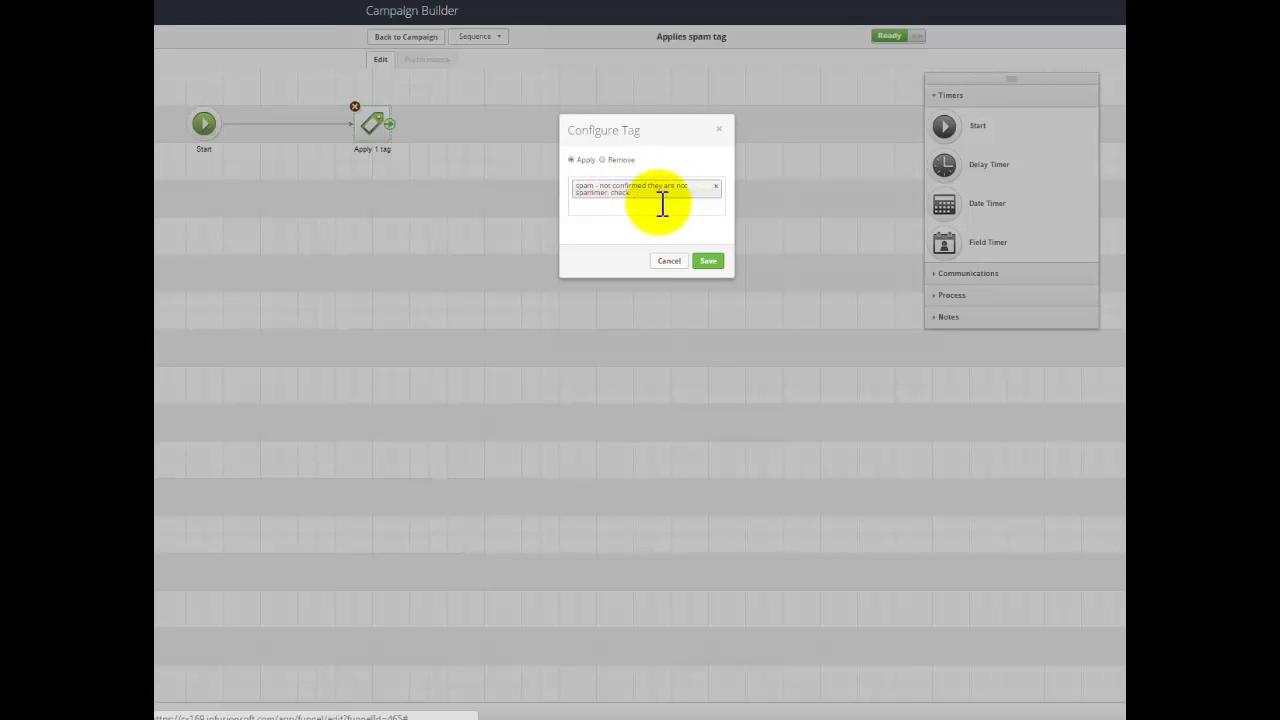
{"action": "left_click", "coordinate": [719, 131]}
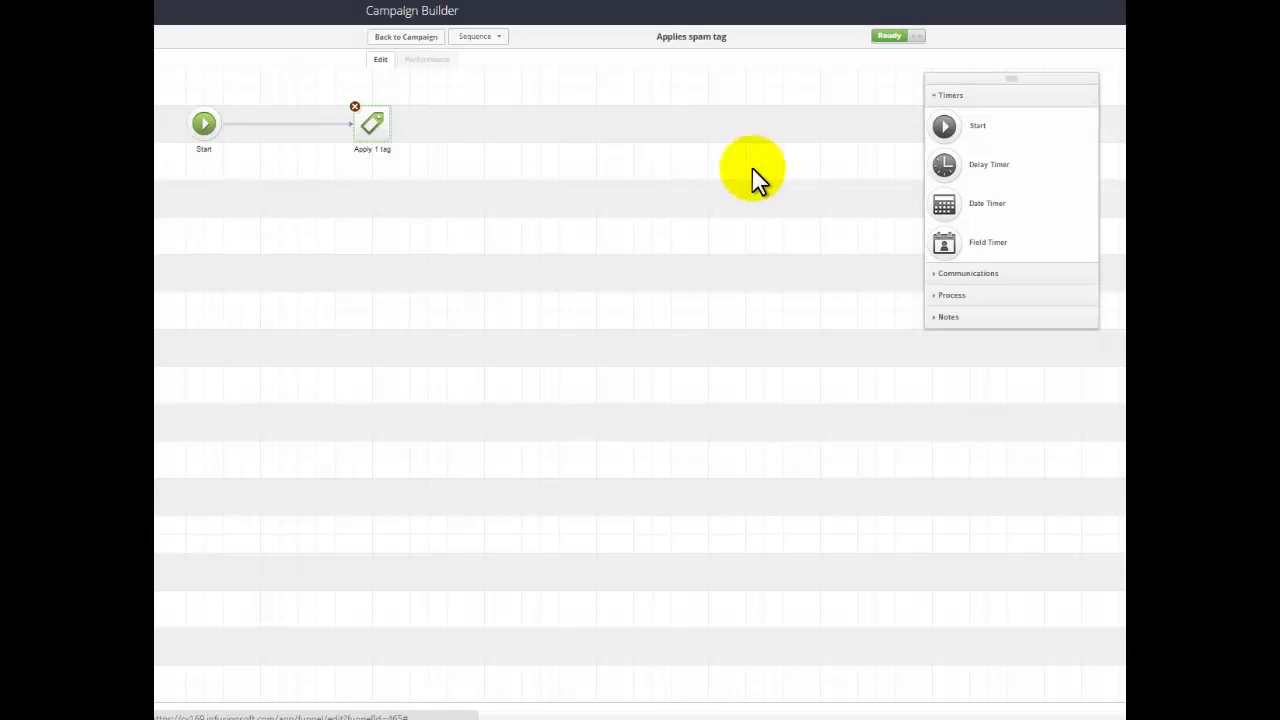
{"action": "left_click", "coordinate": [395, 40]}
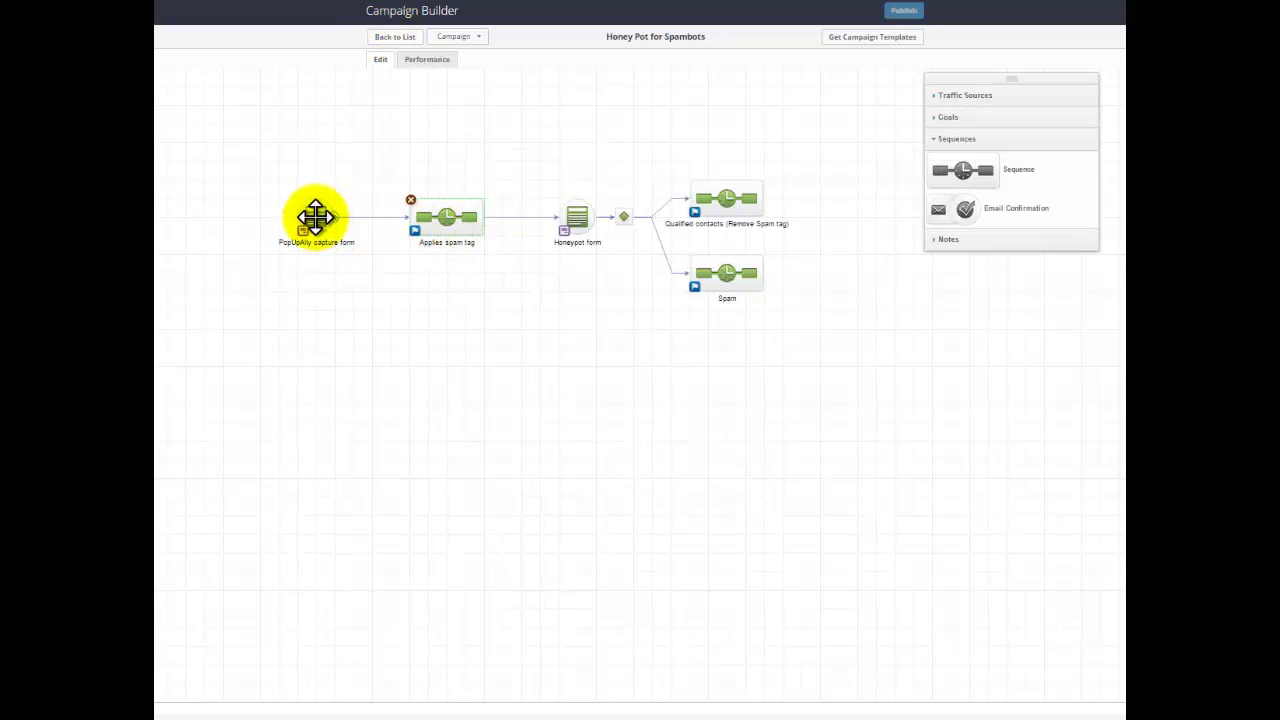
{"action": "double_click", "coordinate": [577, 217]}
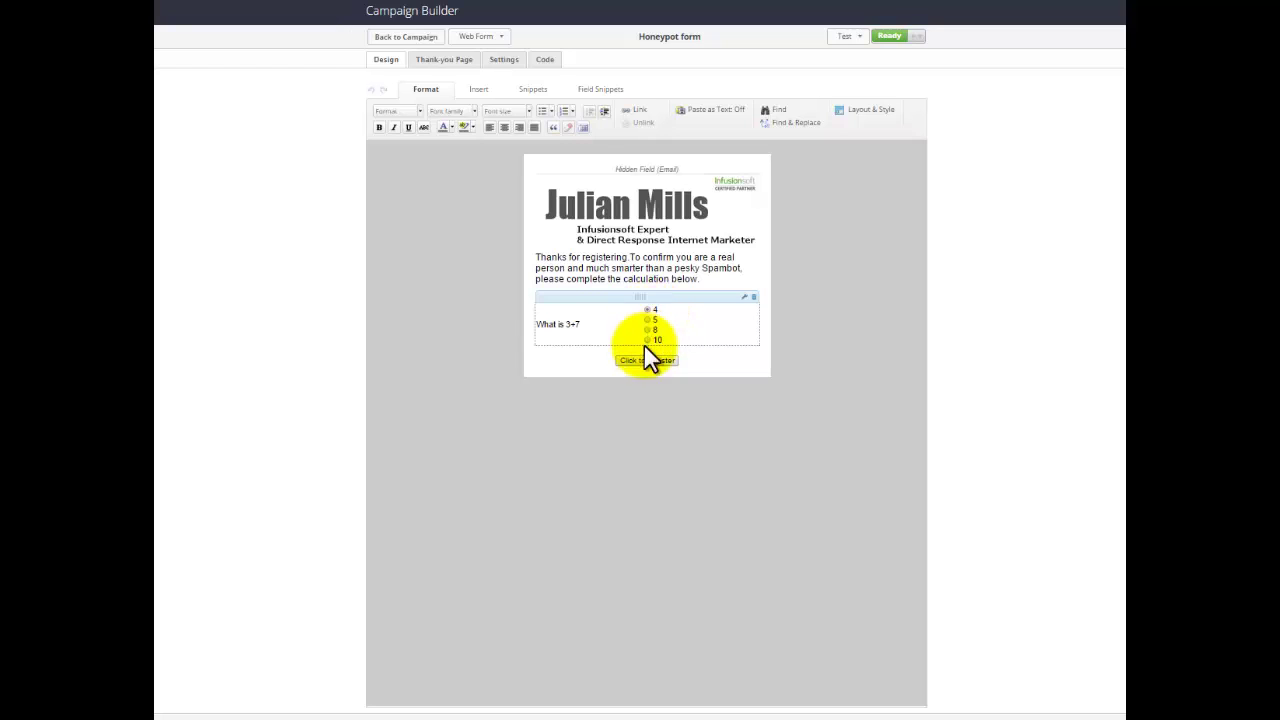
Step: Leave the Honeypot form layout unchanged and return to the Honey Pot for Spambots canvas
{"action": "left_click_drag", "start_coordinate": [644, 345], "coordinate": [728, 323]}
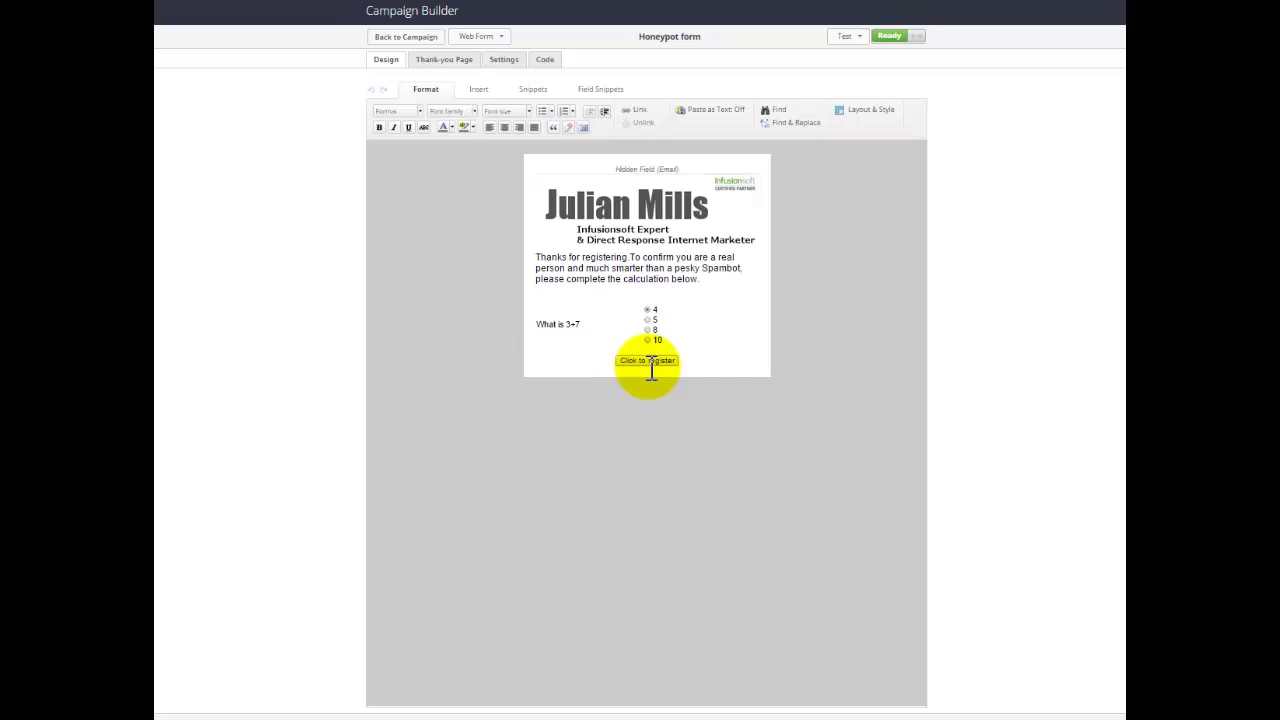
{"action": "left_click_drag", "start_coordinate": [651, 368], "coordinate": [650, 375]}
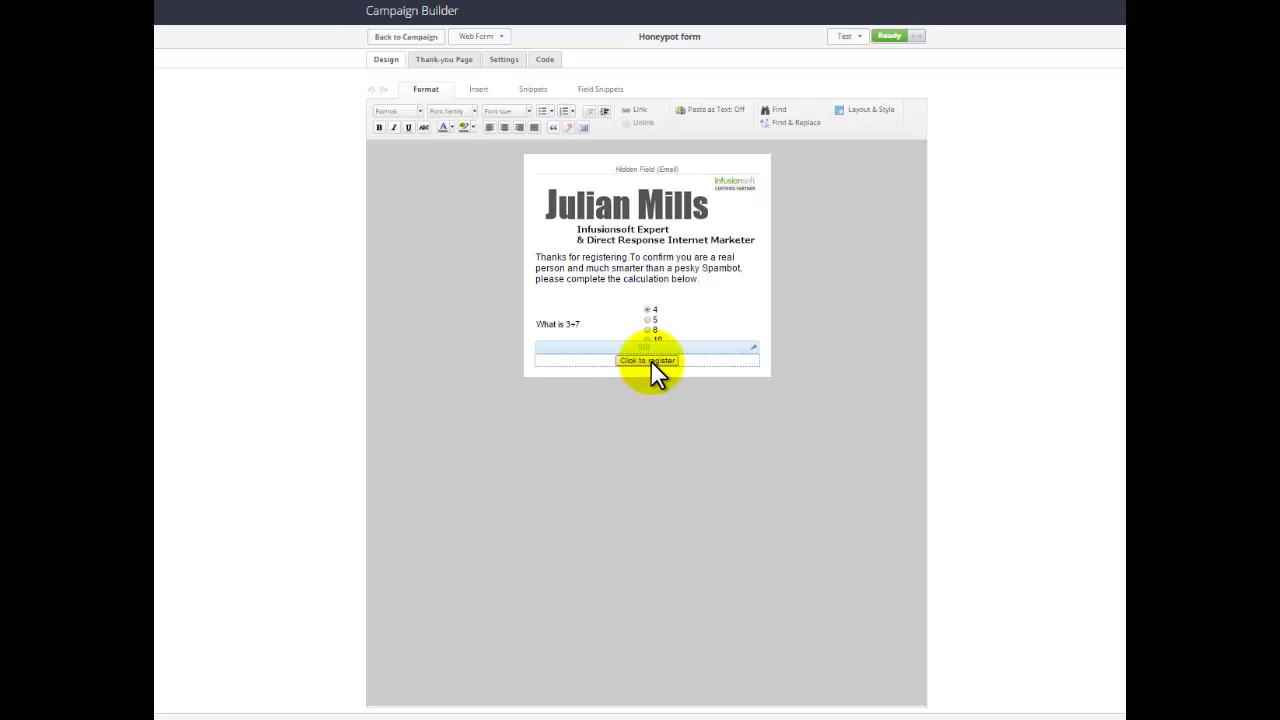
{"action": "left_click_drag", "start_coordinate": [651, 362], "coordinate": [628, 318]}
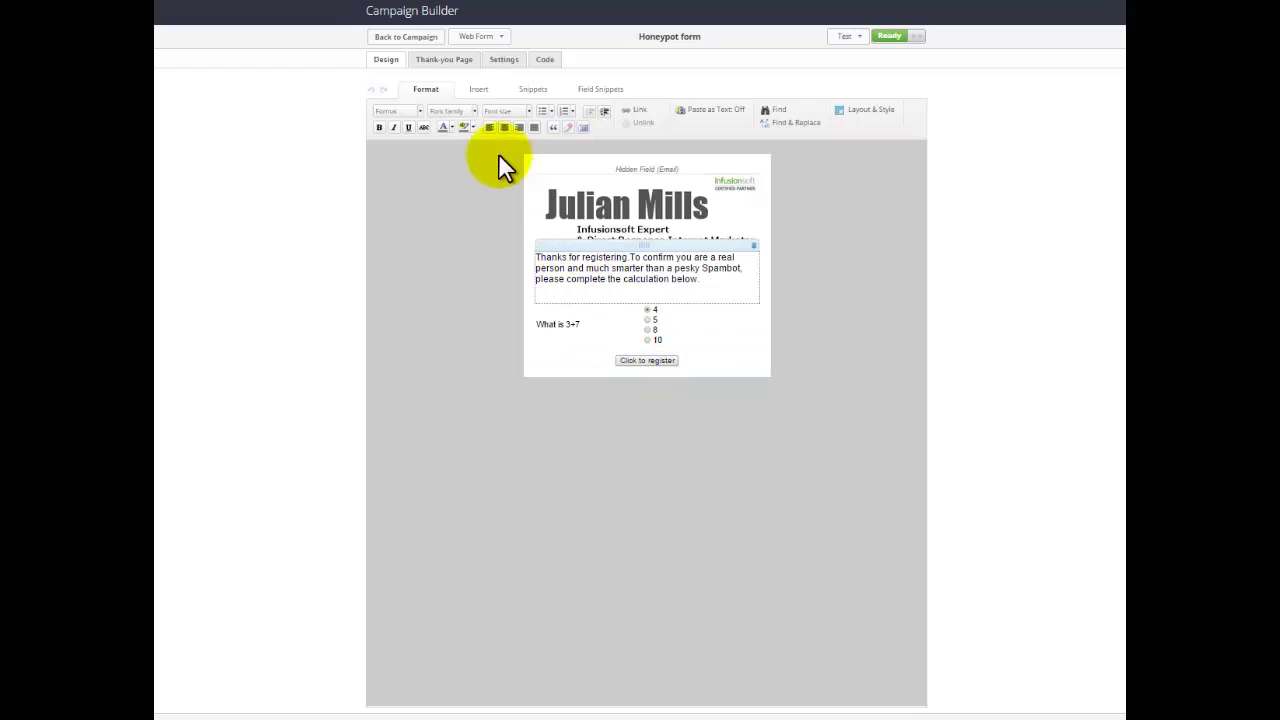
{"action": "left_click", "coordinate": [408, 48]}
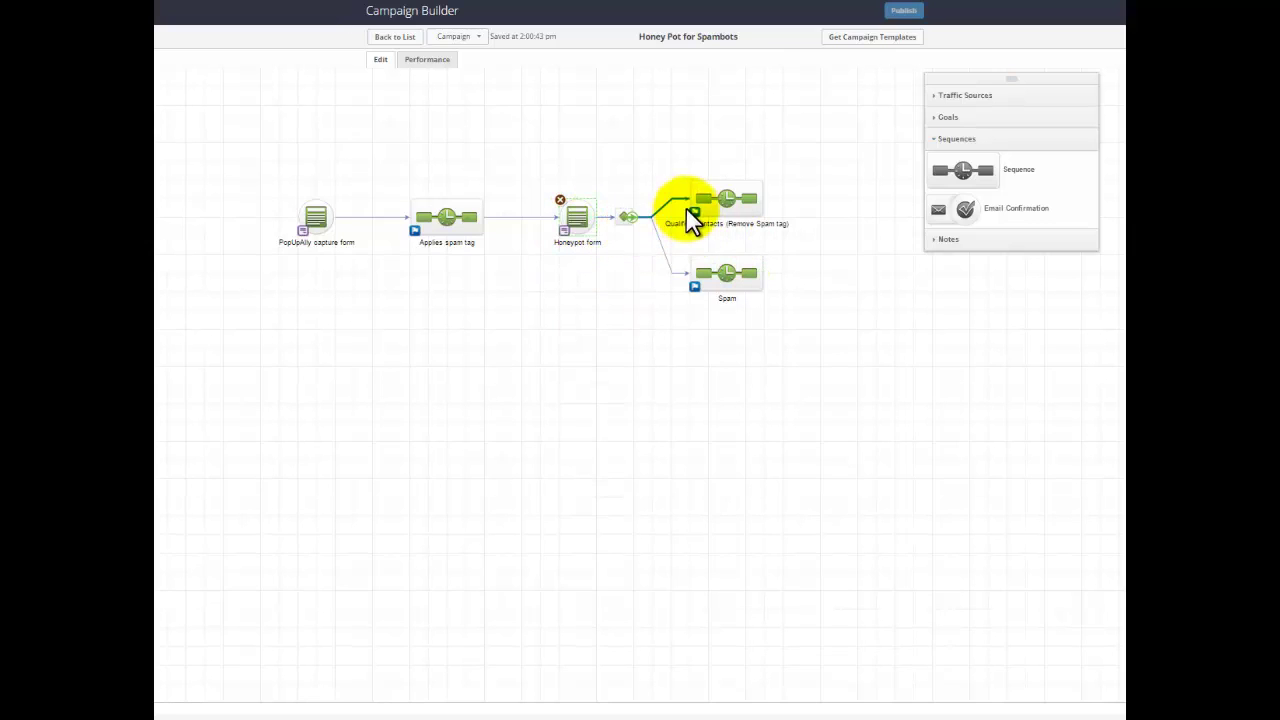
{"action": "double_click", "coordinate": [754, 220]}
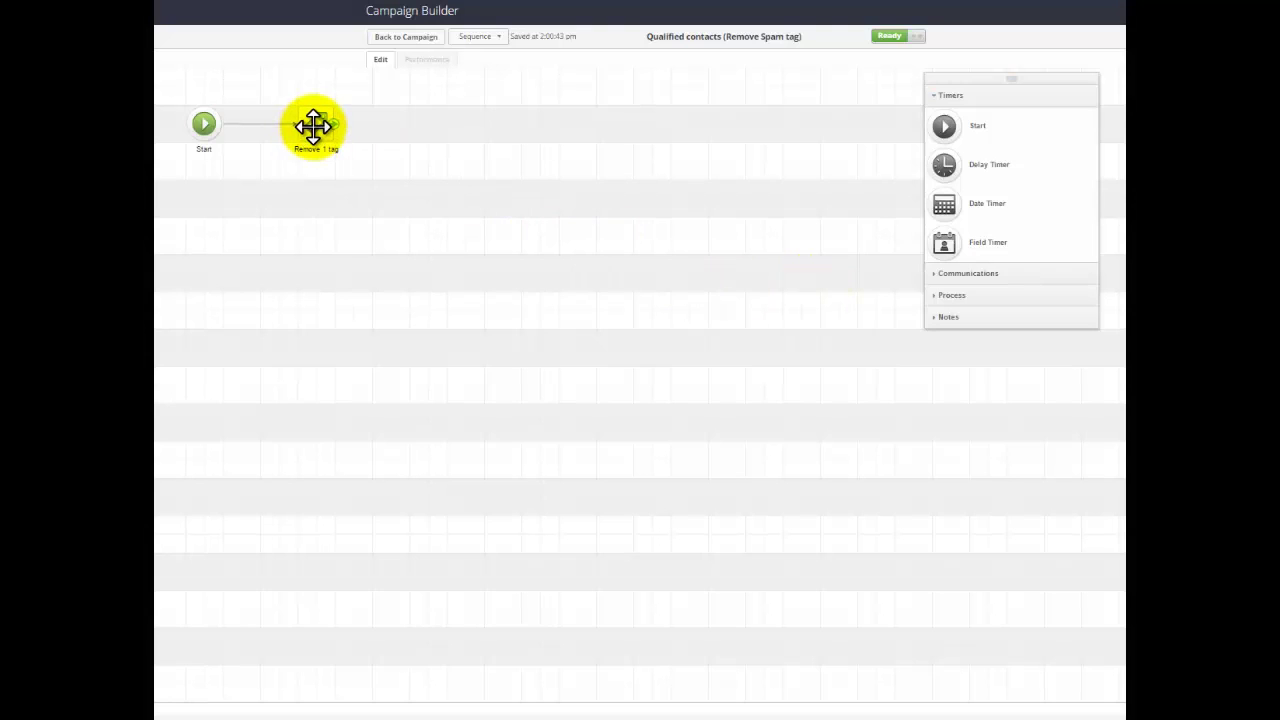
{"action": "left_click", "coordinate": [392, 40]}
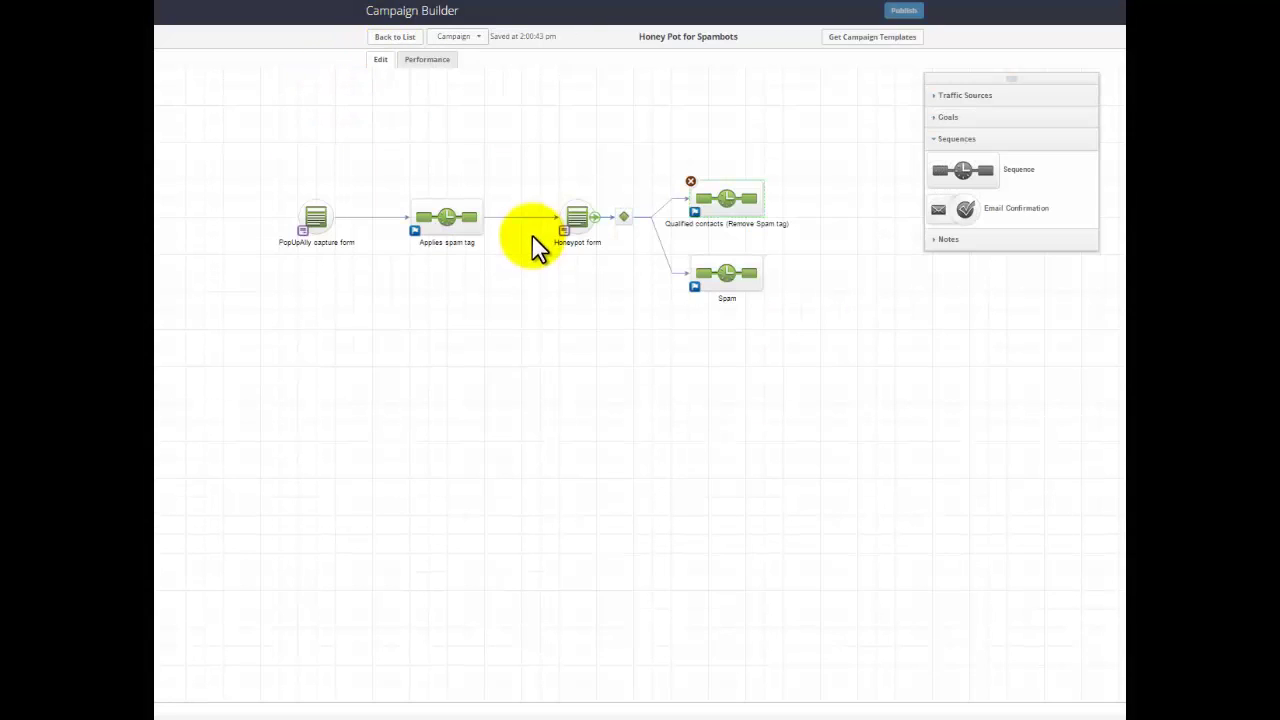
{"action": "double_click", "coordinate": [624, 218]}
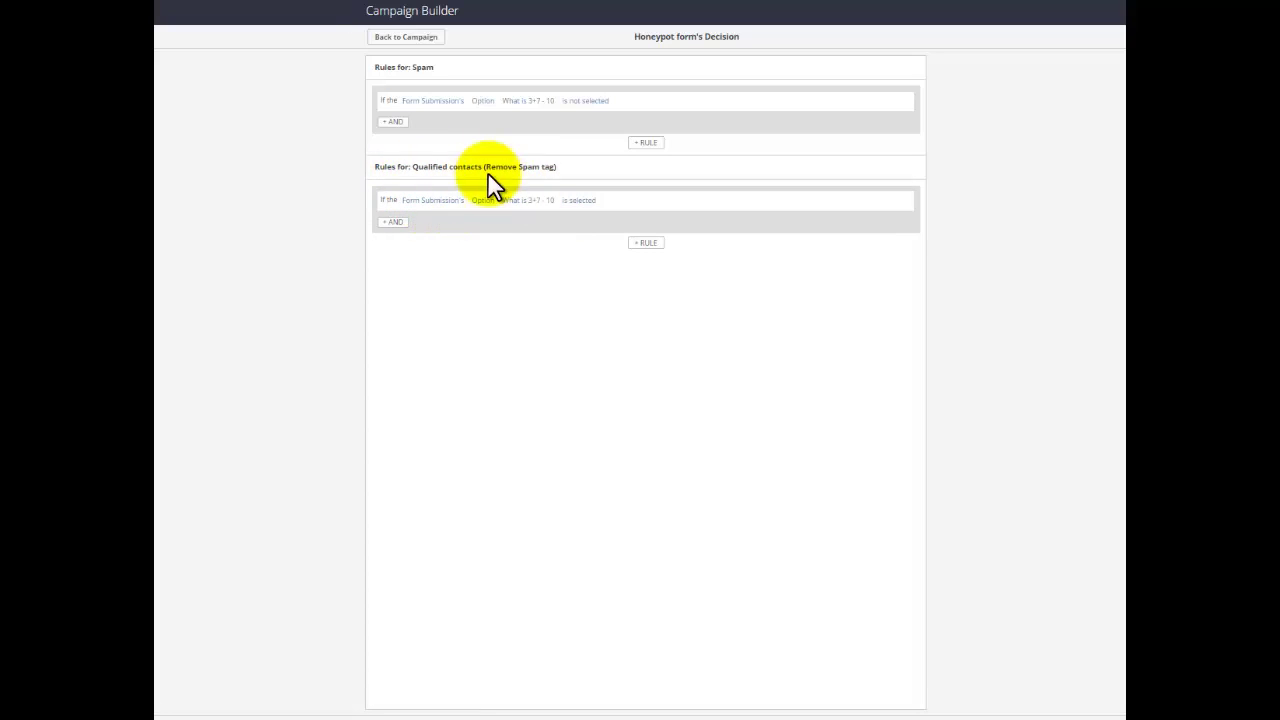
{"action": "left_click", "coordinate": [395, 50]}
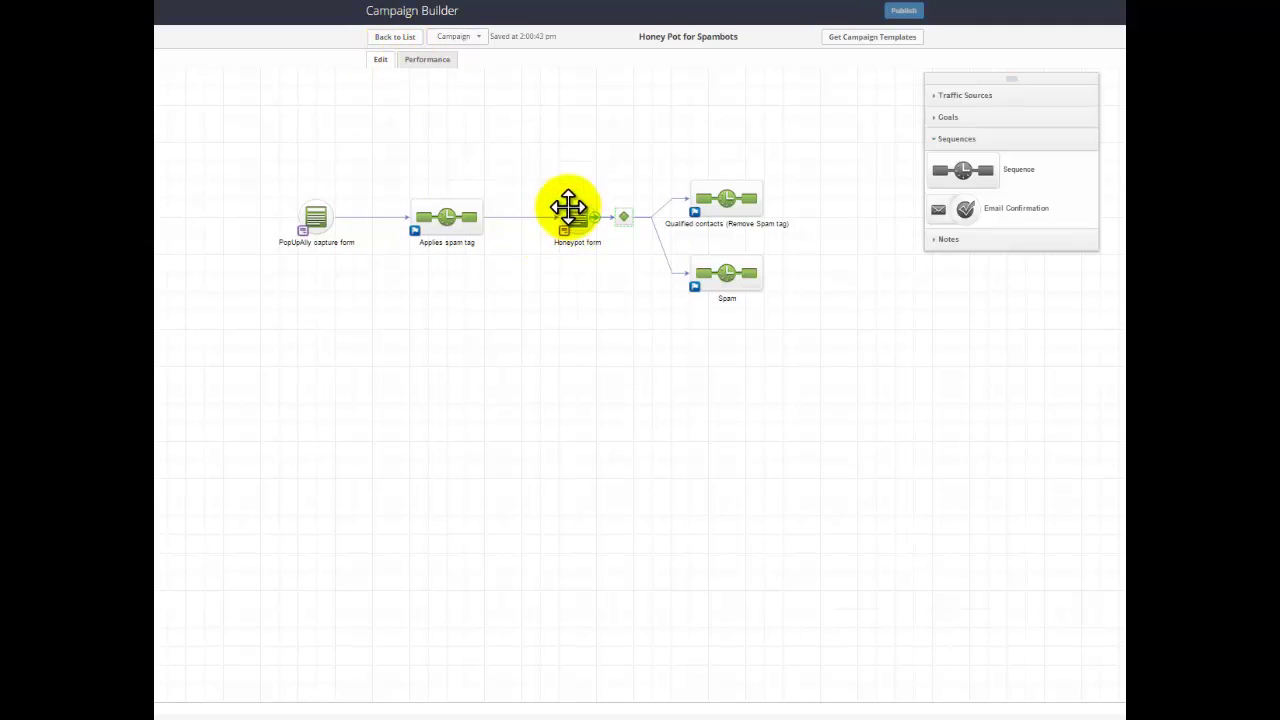
Step: Leave the campaign and load the Potential Spam contacts saved search, which holds one contact
{"action": "left_click", "coordinate": [382, 38]}
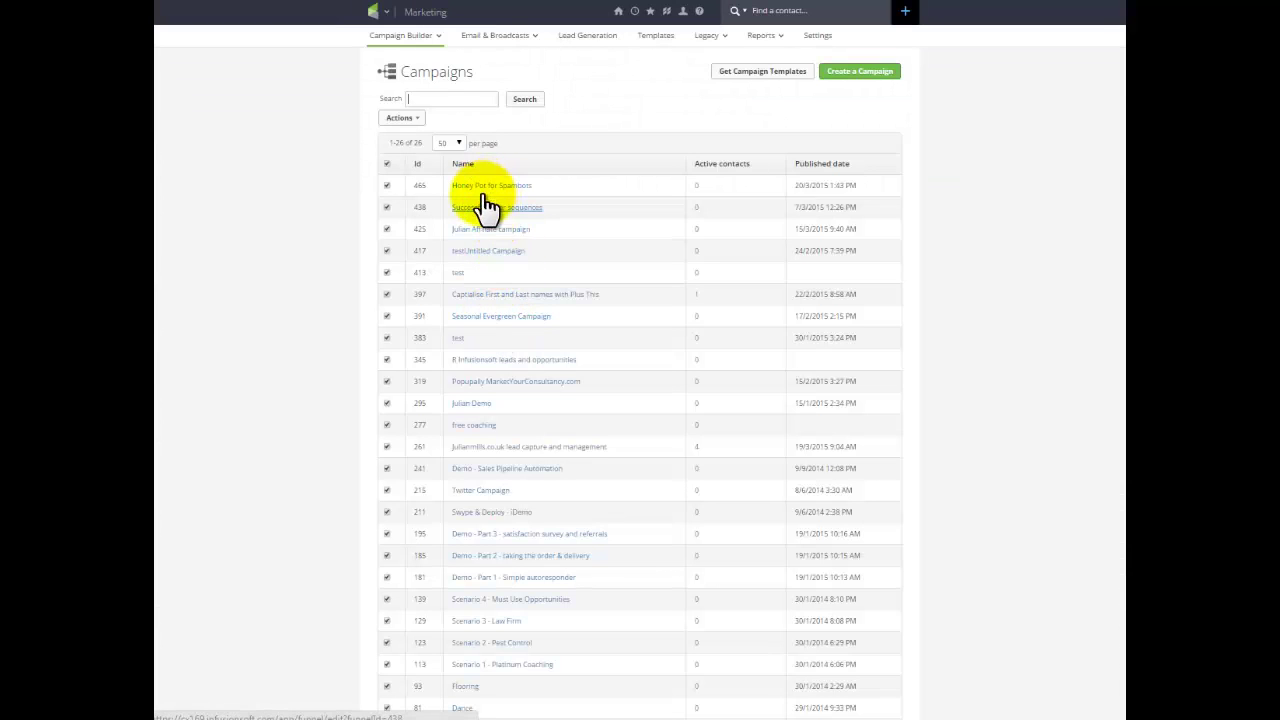
{"action": "left_click", "coordinate": [377, 20]}
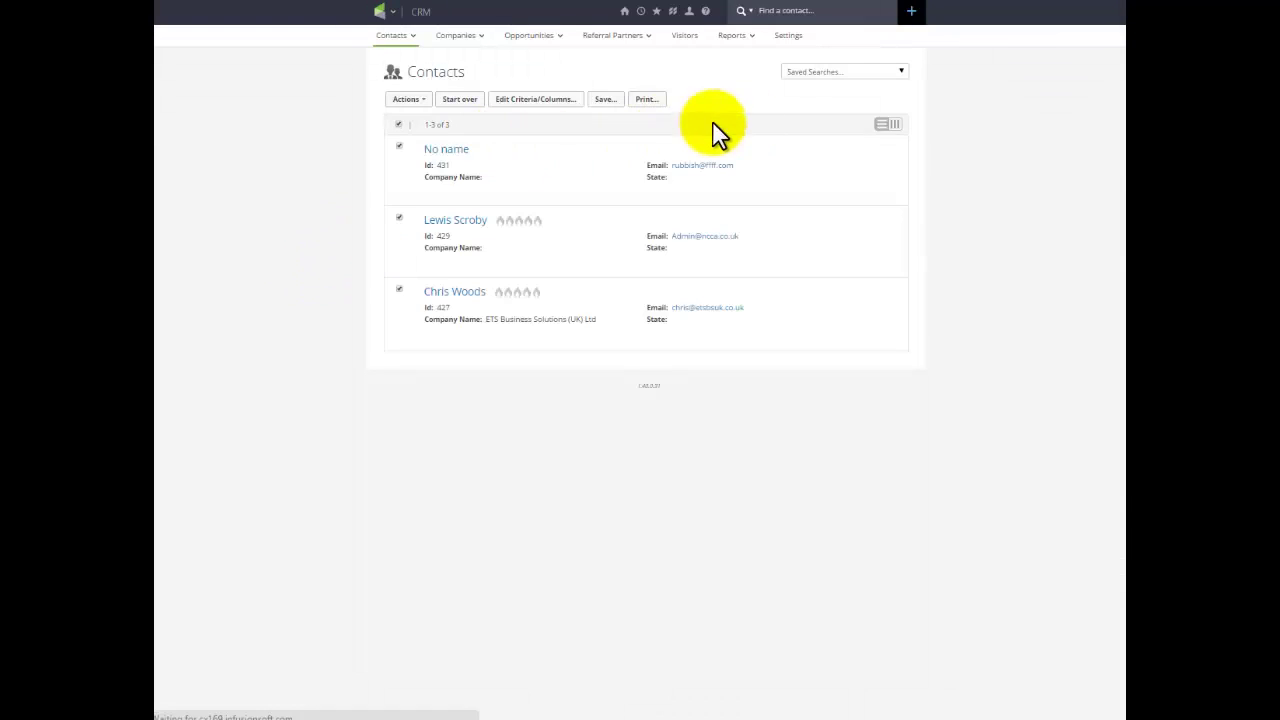
{"action": "left_click", "coordinate": [904, 70]}
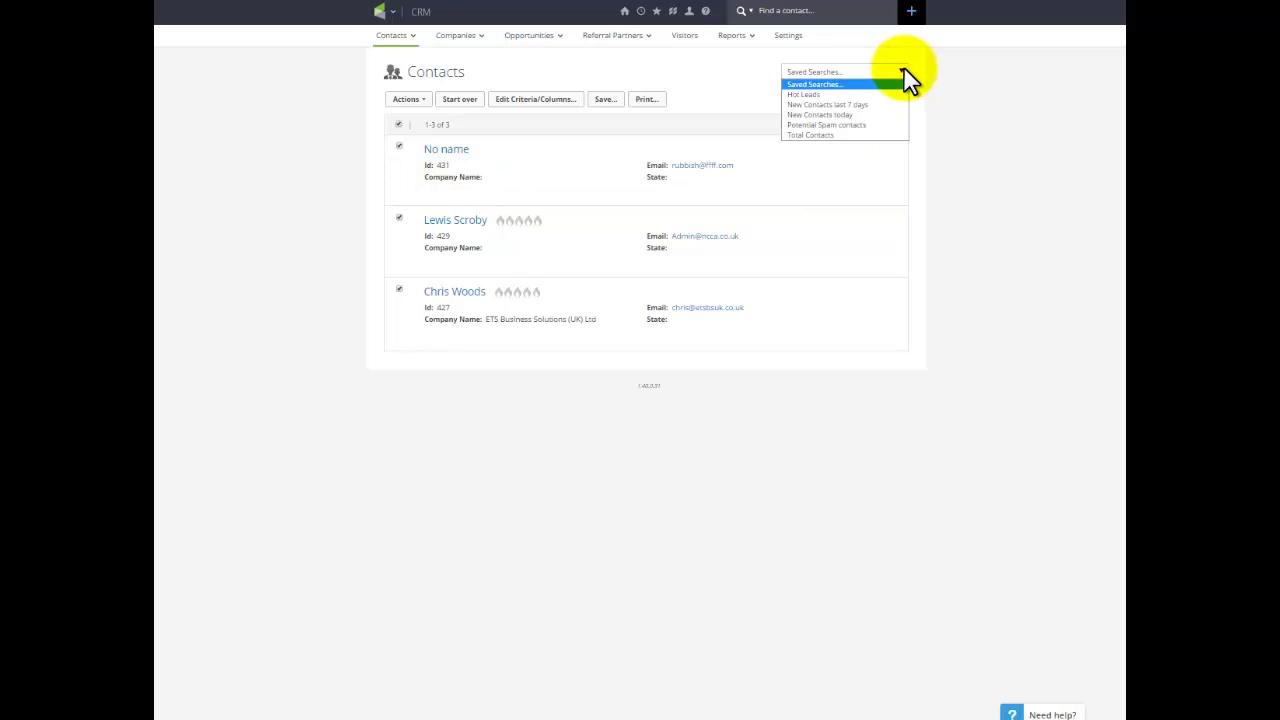
{"action": "left_click", "coordinate": [854, 124]}
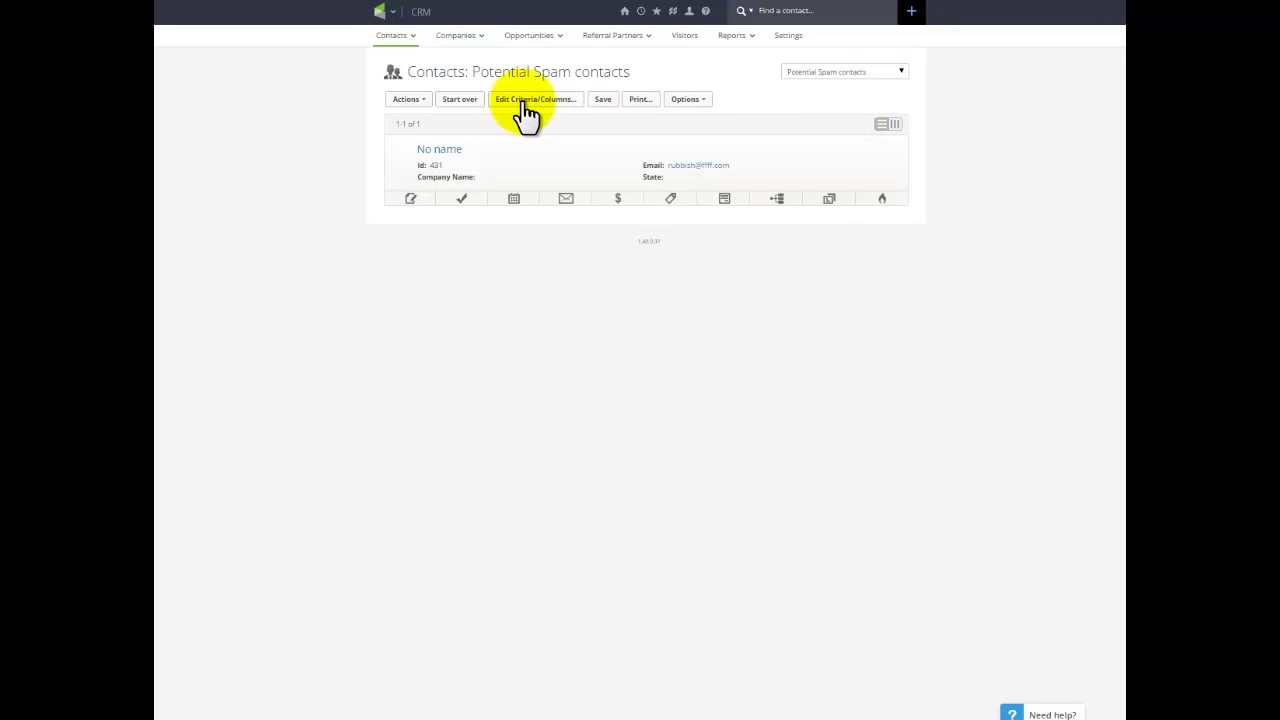
Step: Review the search's filter criteria without changes and head back toward the dashboard
{"action": "left_click", "coordinate": [527, 105]}
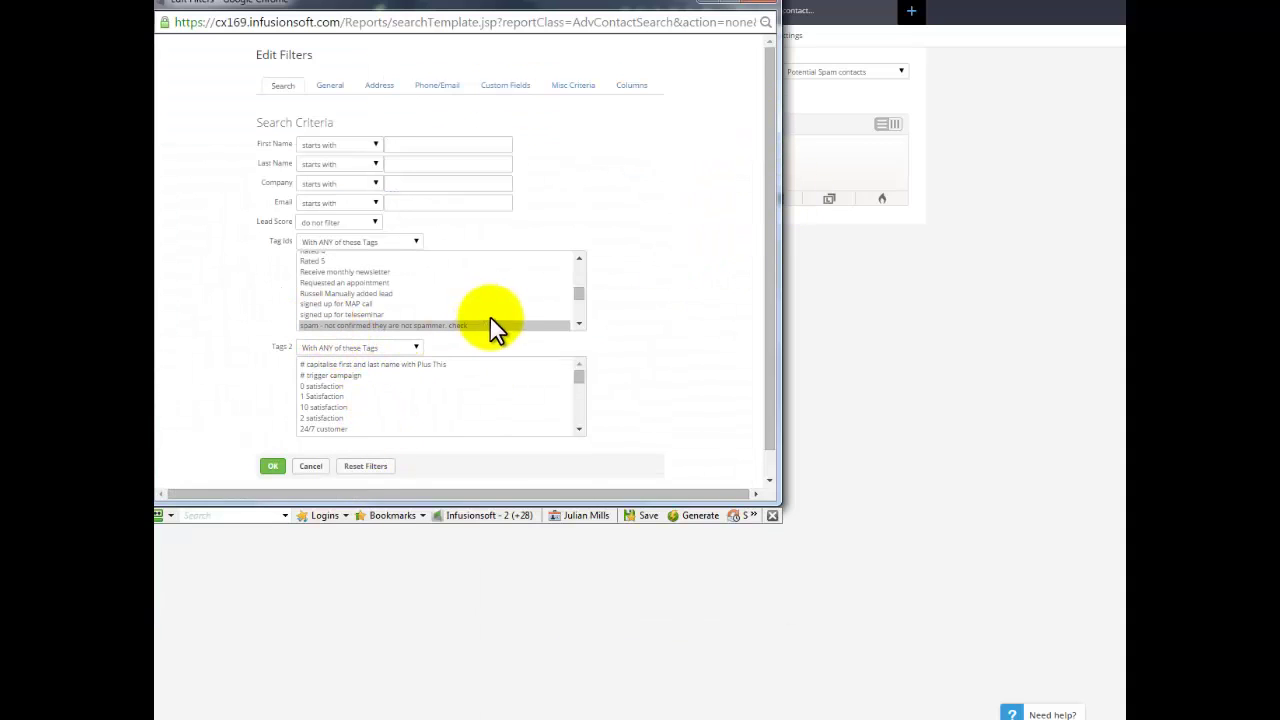
{"action": "left_click", "coordinate": [821, 130]}
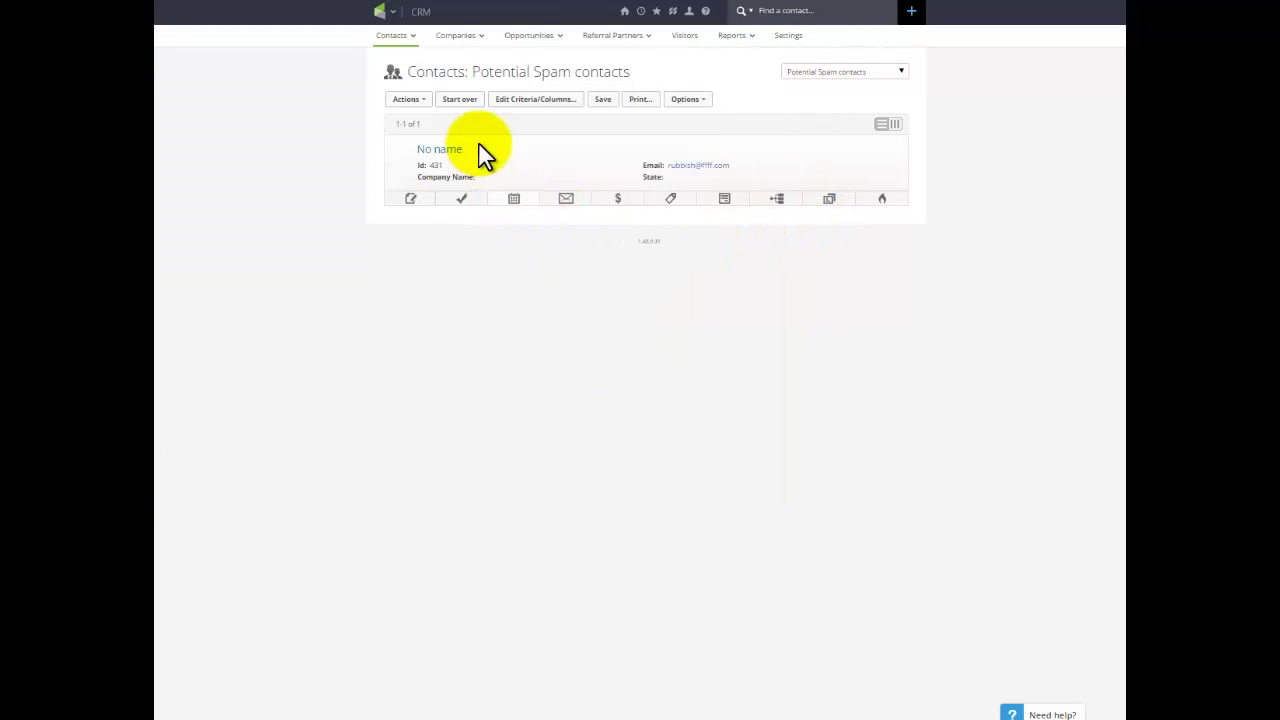
{"action": "left_click", "coordinate": [383, 18]}
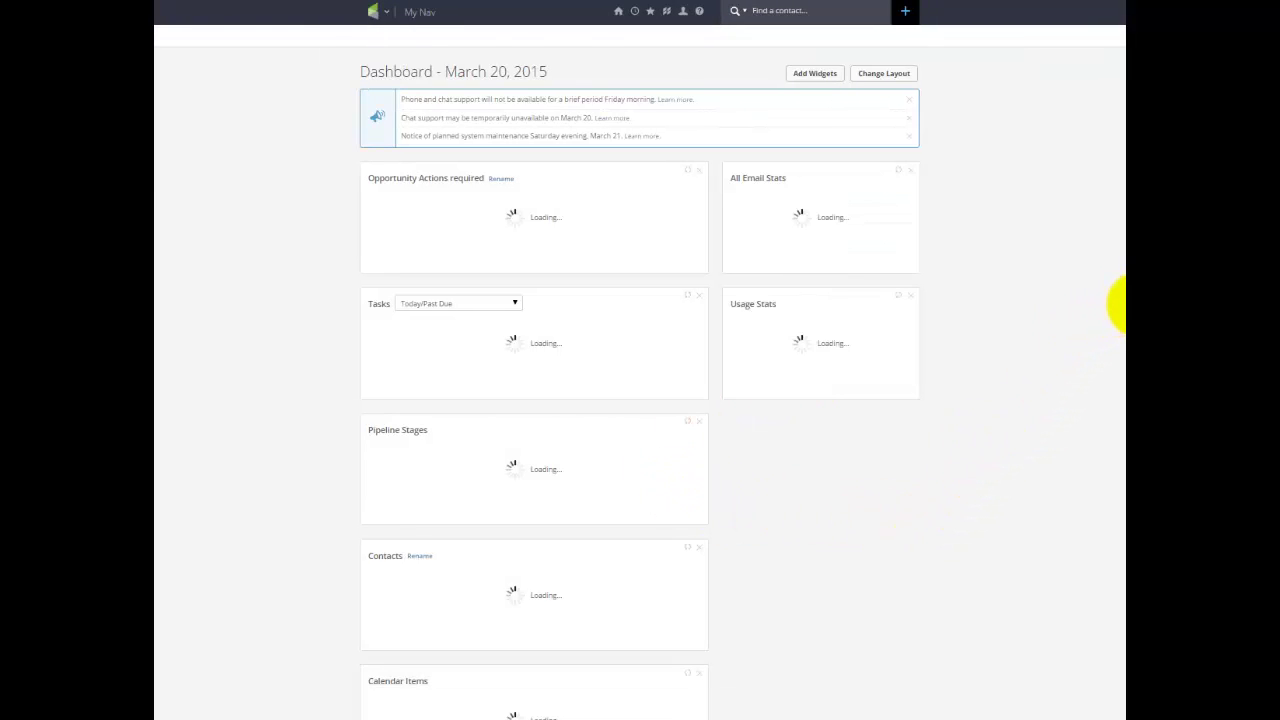
Step: Delete the single Potential Spam contact with Actions > Delete Contacts, confirming and processing it
{"action": "scroll", "coordinate": [1118, 385], "scroll_direction": "down", "scroll_amount": 3}
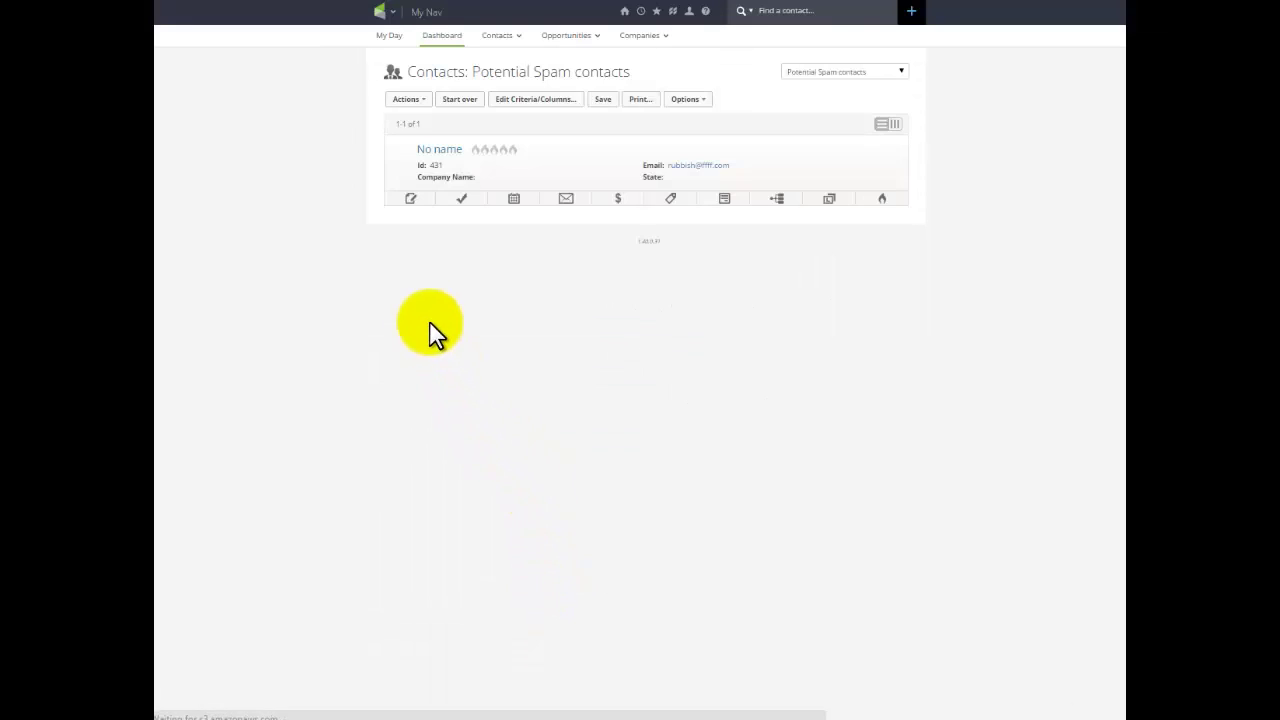
{"action": "left_click", "coordinate": [414, 103]}
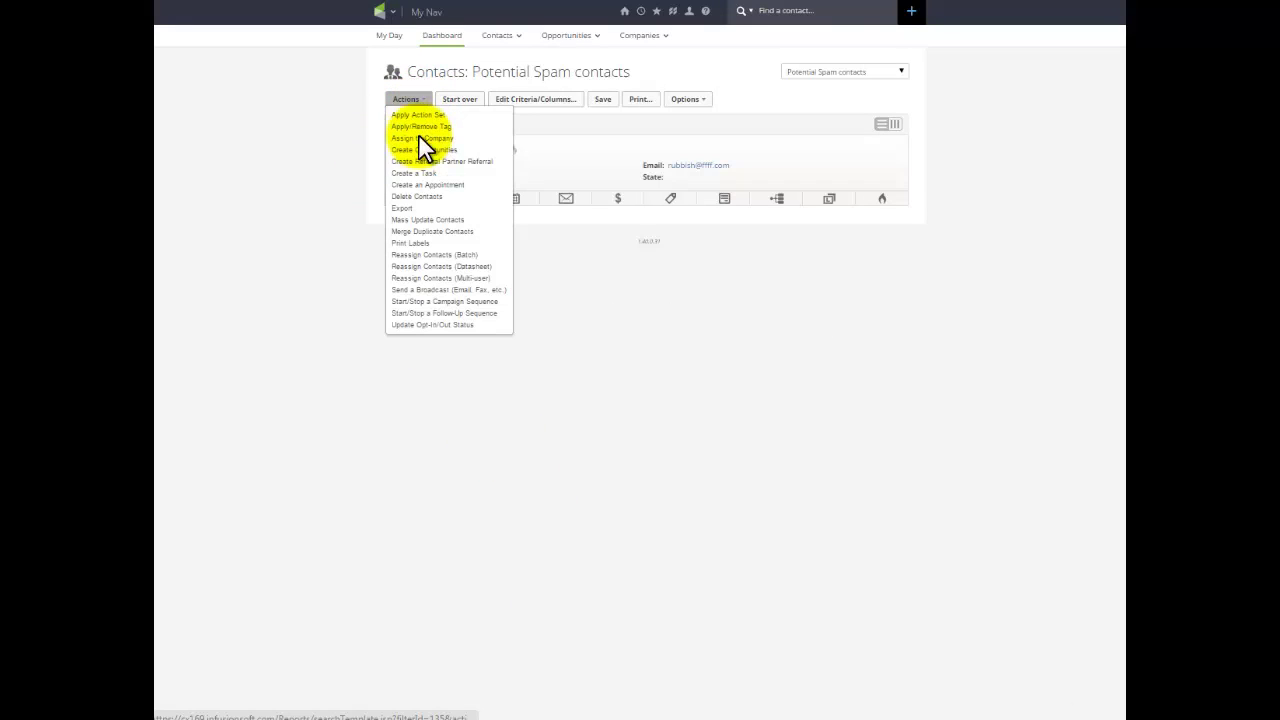
{"action": "left_click", "coordinate": [414, 196]}
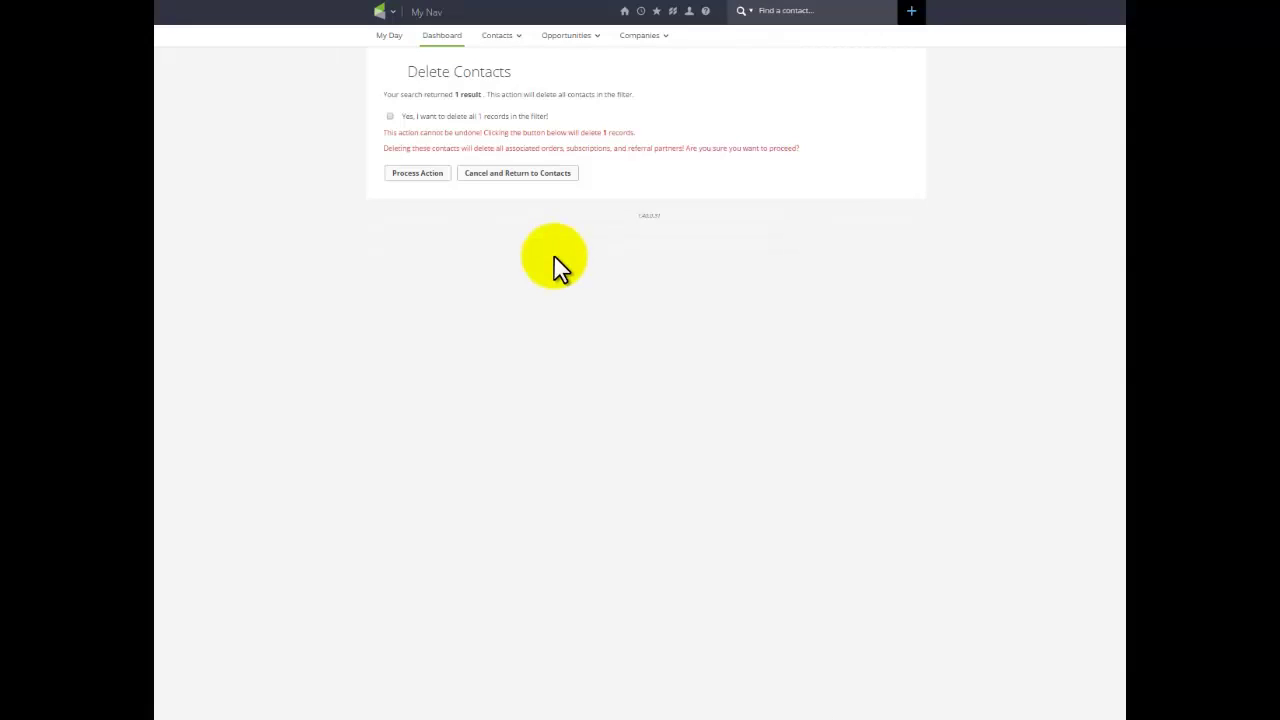
{"action": "left_click", "coordinate": [392, 118]}
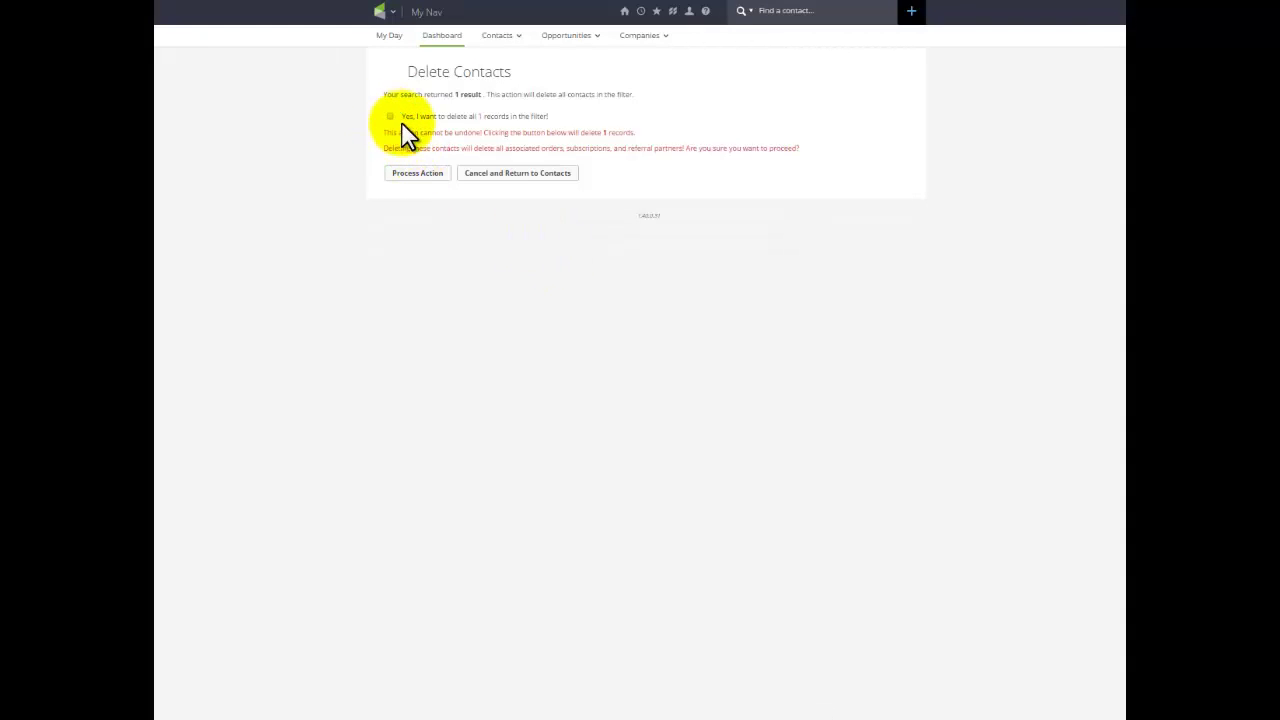
{"action": "left_click", "coordinate": [414, 176]}
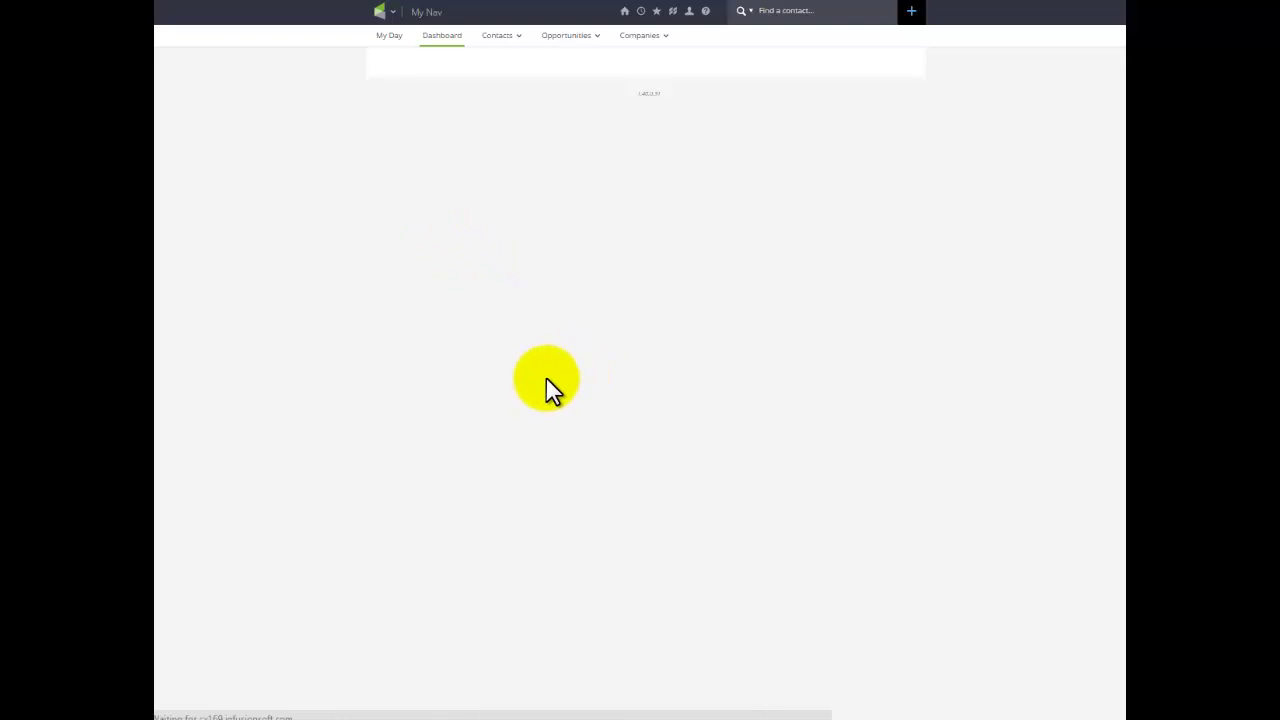